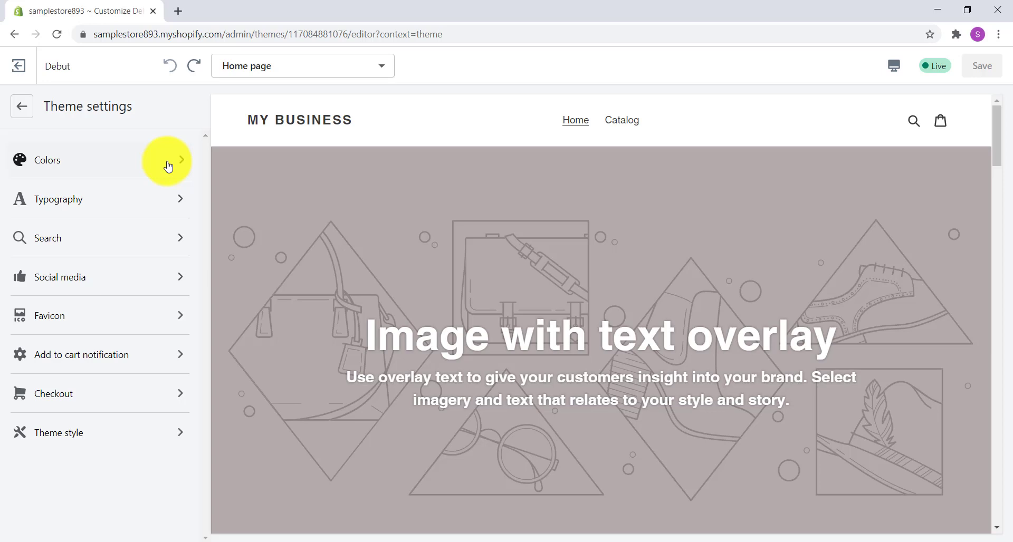
- Open the theme's color settings and set the headings and links text color to blue #1878B9
{"action": "left_click", "coordinate": [168, 166]}
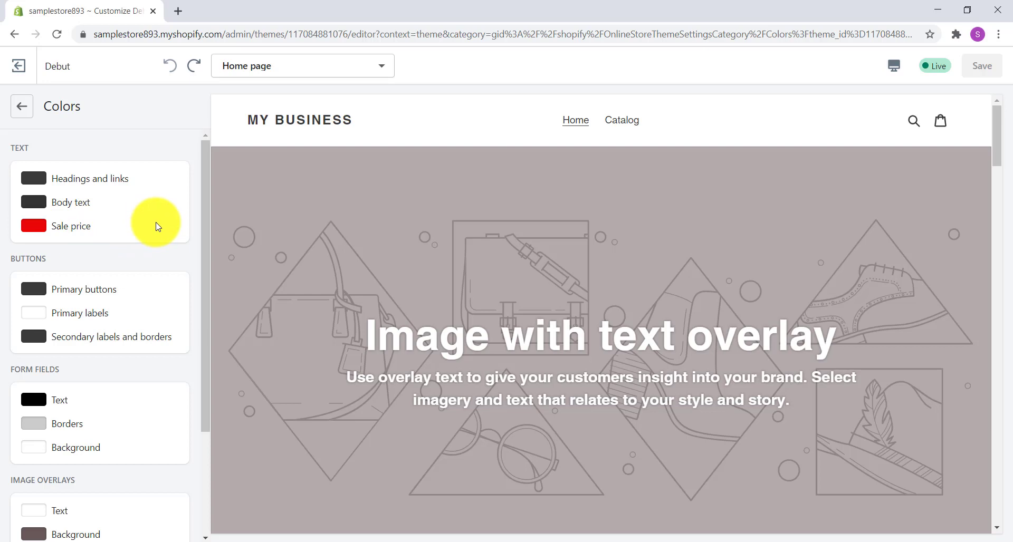
{"action": "scroll", "coordinate": [157, 227], "scroll_direction": "down", "scroll_amount": 1}
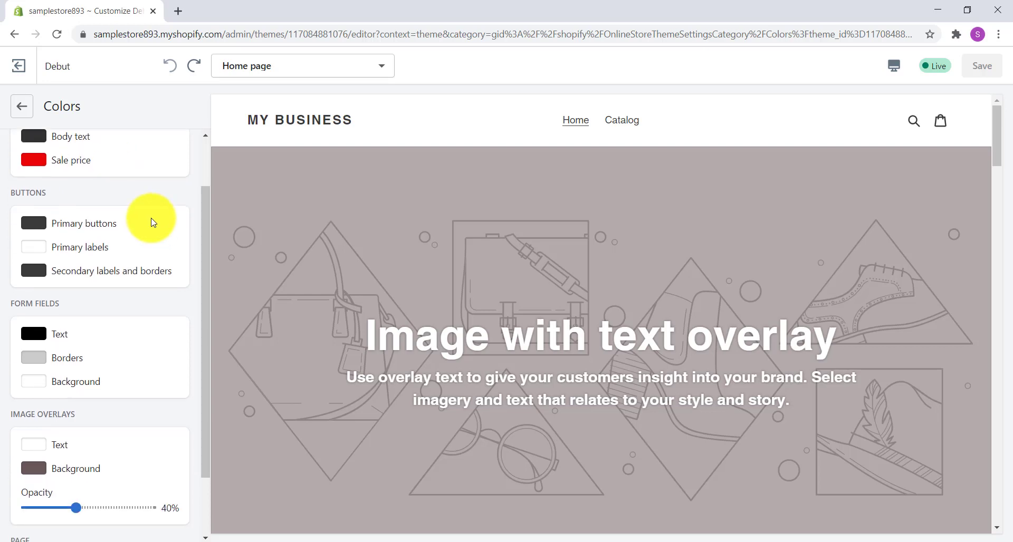
{"action": "scroll", "coordinate": [154, 226], "scroll_direction": "down", "scroll_amount": 1}
{"action": "scroll", "coordinate": [153, 212], "scroll_direction": "down", "scroll_amount": 1}
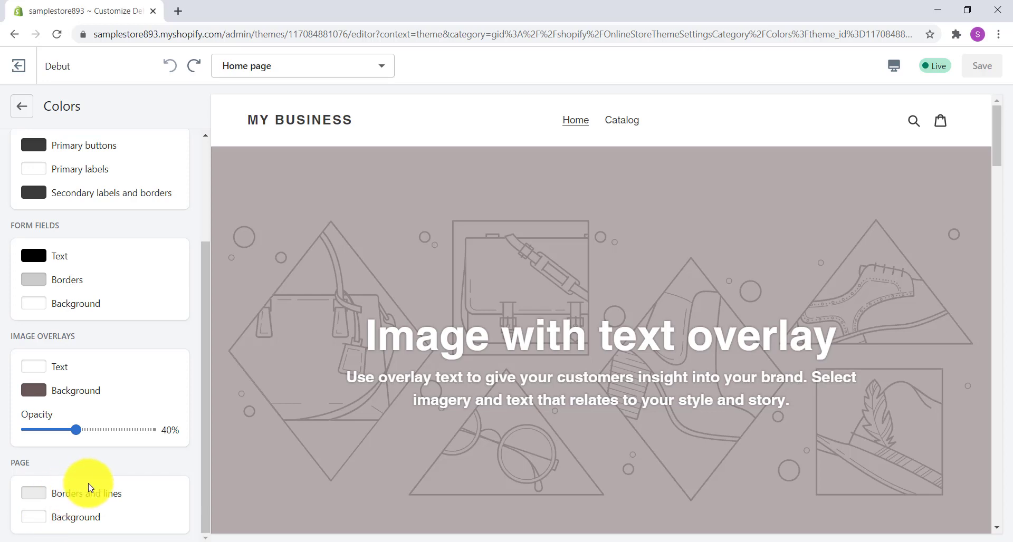
{"action": "scroll", "coordinate": [84, 483], "scroll_direction": "up", "scroll_amount": 3}
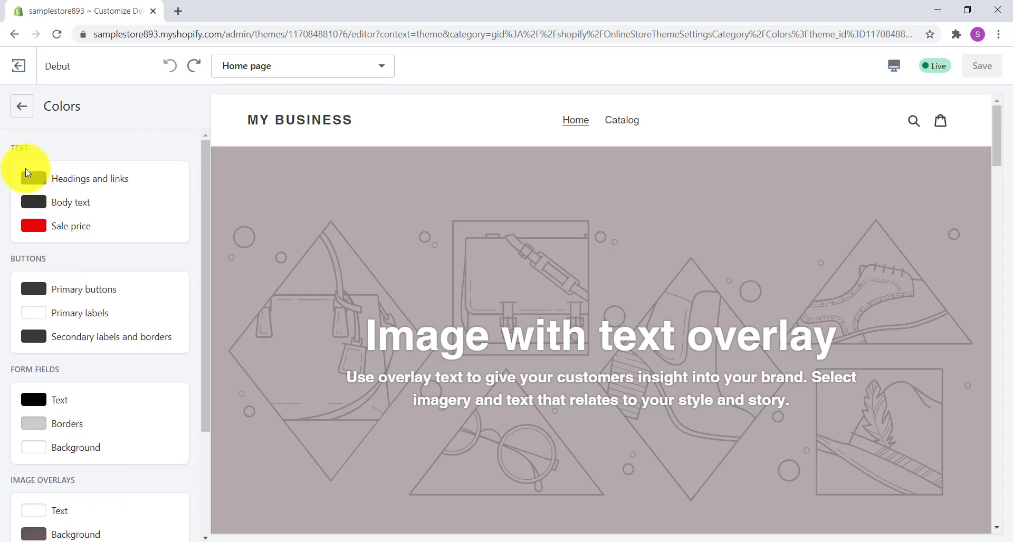
{"action": "left_click", "coordinate": [34, 180]}
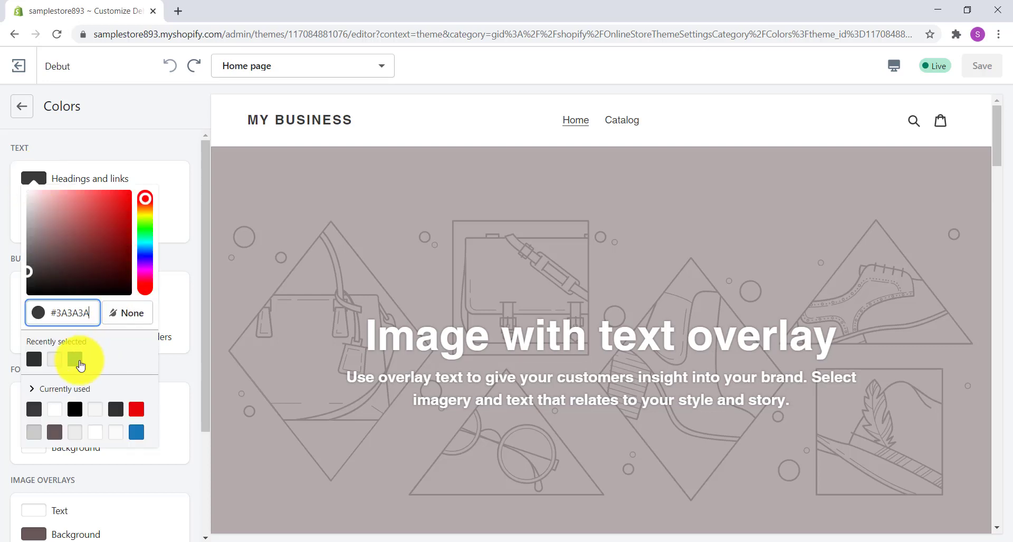
{"action": "left_click", "coordinate": [75, 360]}
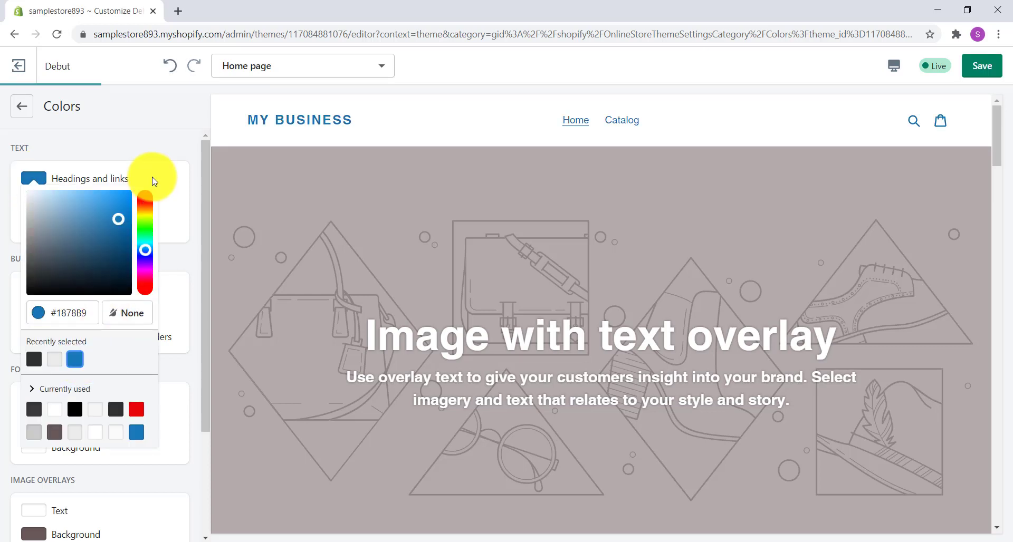
{"action": "left_click", "coordinate": [165, 142]}
- Try several shades for the page background color and settle on light gray #E5E5E5
{"action": "scroll", "coordinate": [165, 142], "scroll_direction": "down", "scroll_amount": 1}
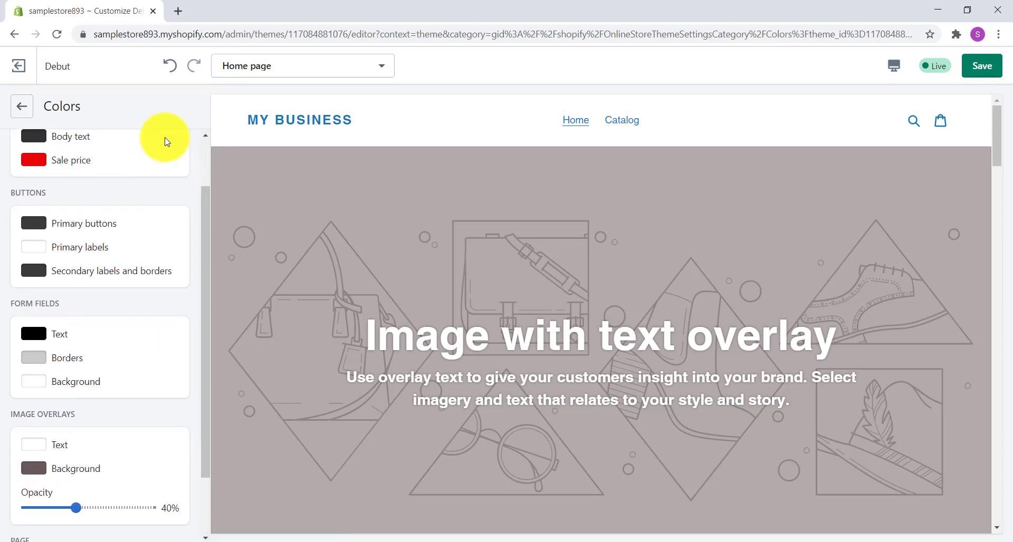
{"action": "scroll", "coordinate": [165, 141], "scroll_direction": "down", "scroll_amount": 1}
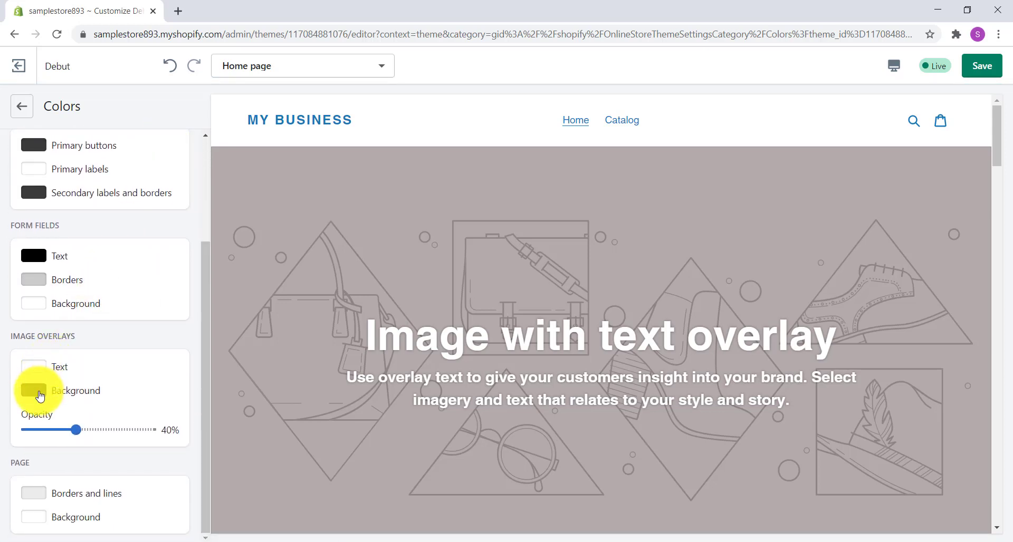
{"action": "left_click", "coordinate": [33, 521]}
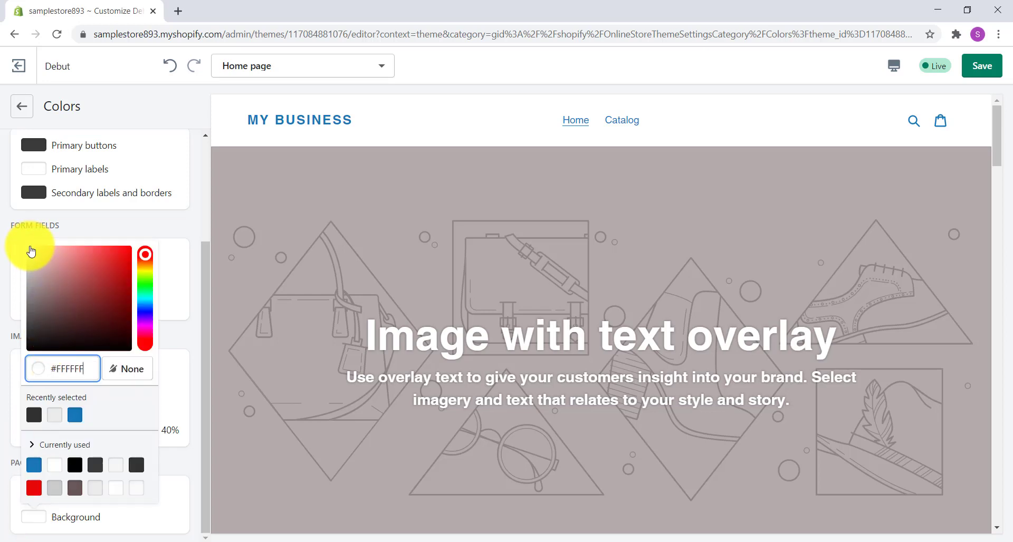
{"action": "left_click", "coordinate": [27, 261]}
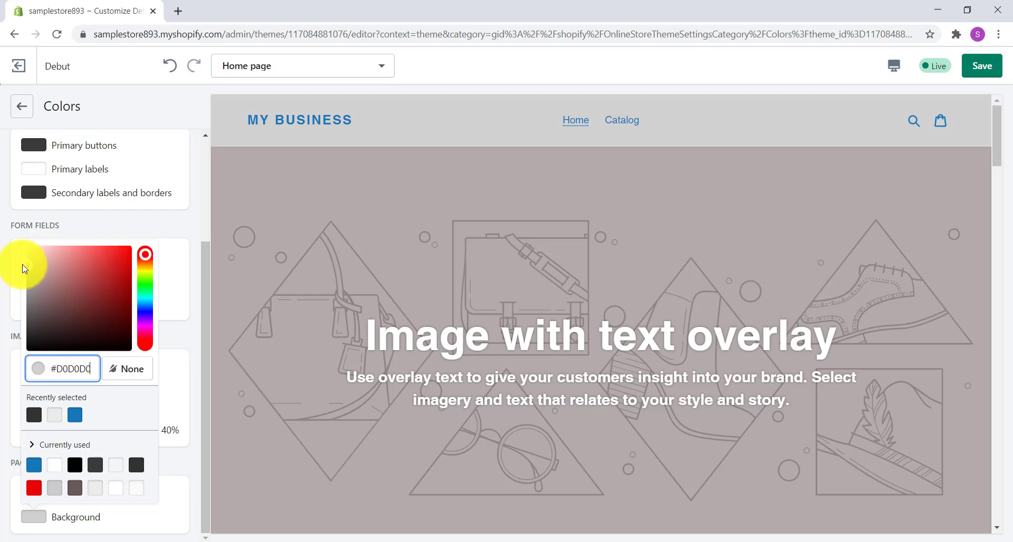
{"action": "left_click", "coordinate": [31, 253]}
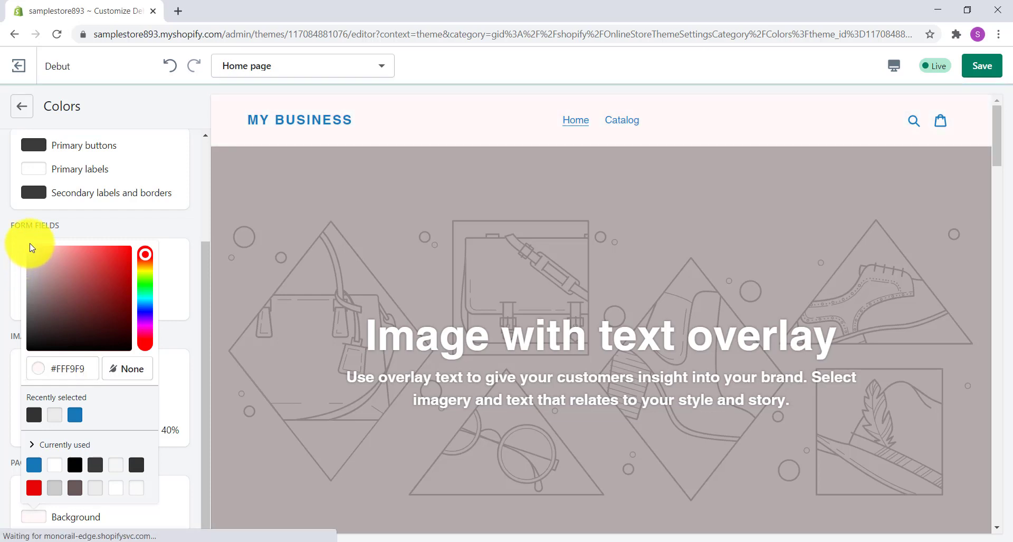
{"action": "left_click_drag", "start_coordinate": [30, 249], "coordinate": [26, 258]}
{"action": "left_click", "coordinate": [31, 258]}
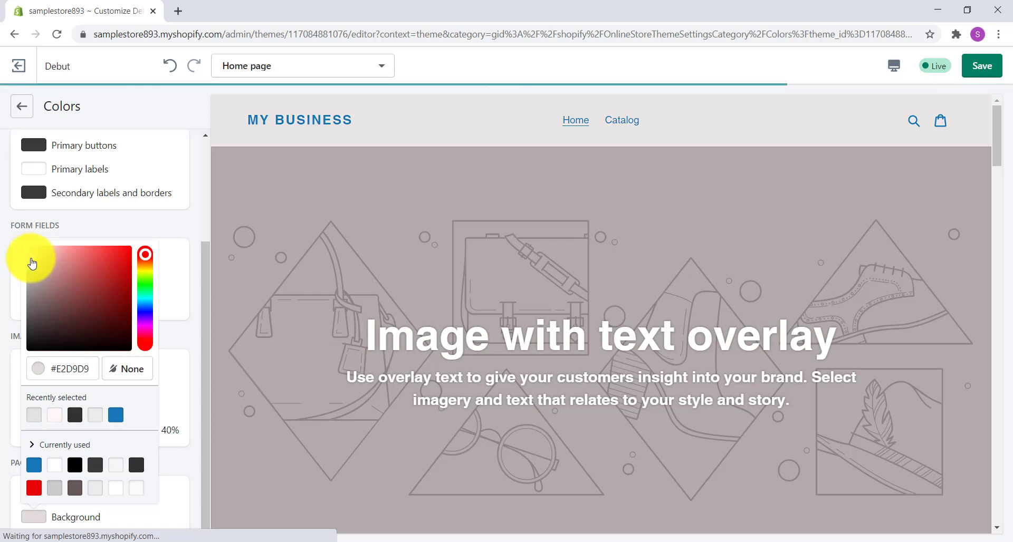
{"action": "left_click", "coordinate": [27, 266]}
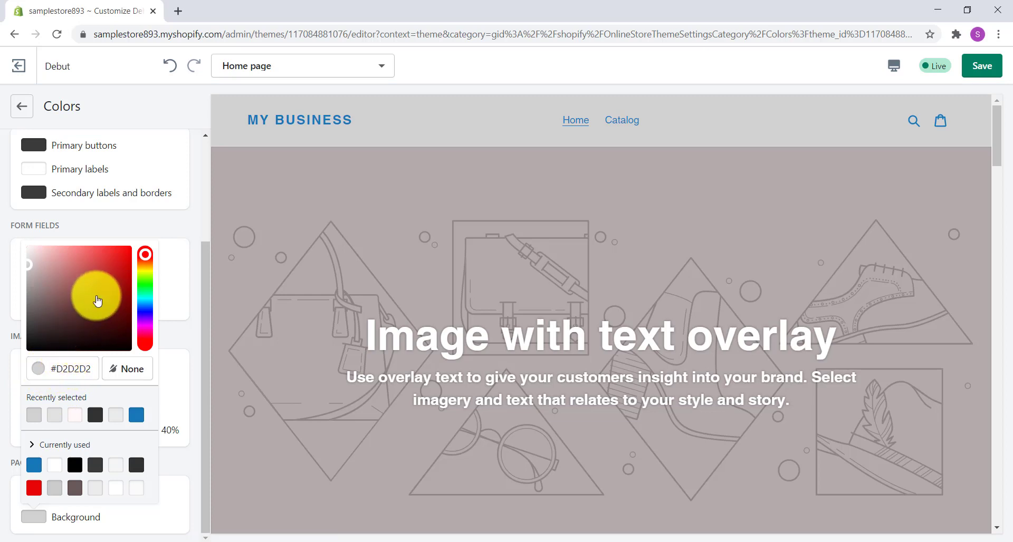
{"action": "left_click", "coordinate": [96, 295]}
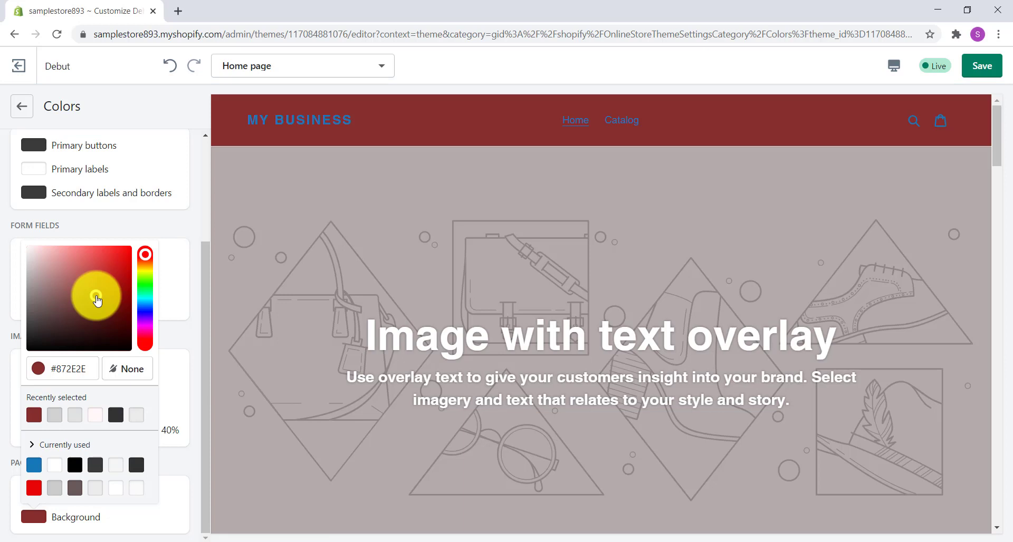
{"action": "left_click_drag", "start_coordinate": [96, 298], "coordinate": [12, 260]}
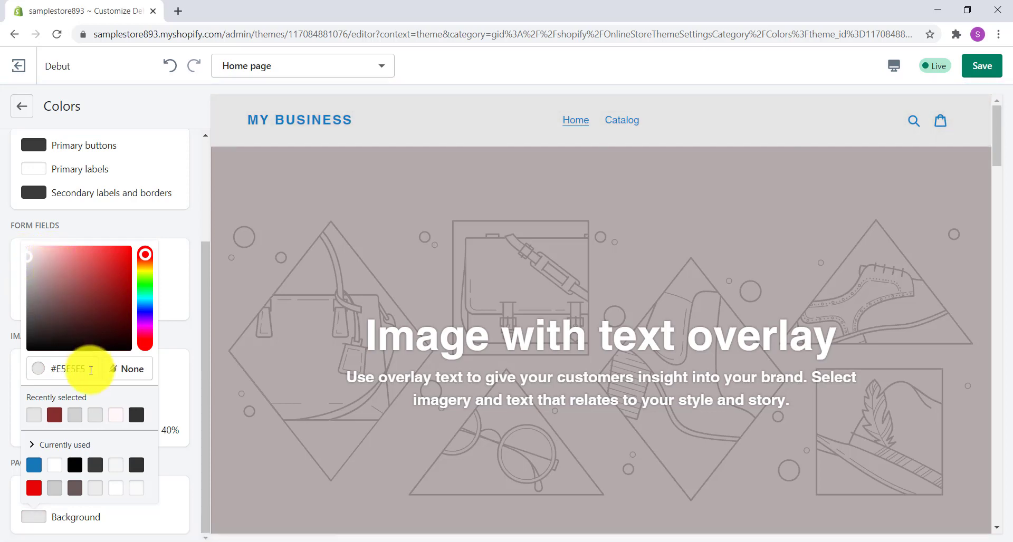
{"action": "left_click_drag", "start_coordinate": [89, 370], "coordinate": [45, 368]}
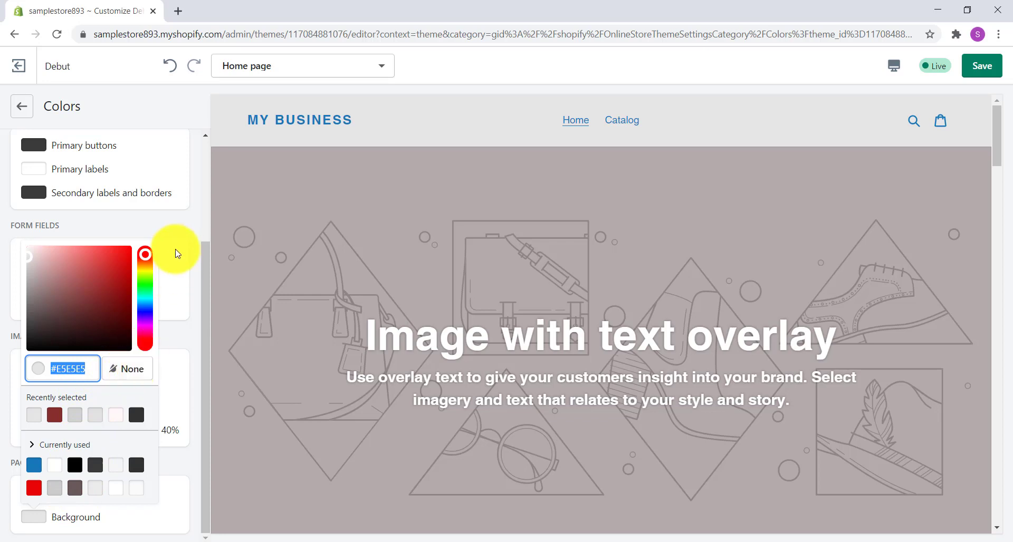
{"action": "left_click", "coordinate": [179, 235]}
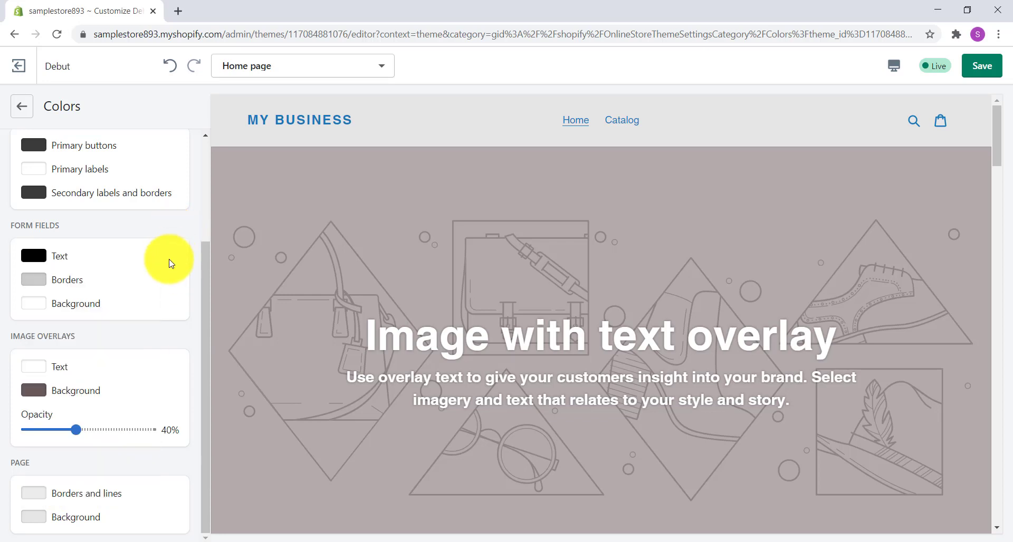
- Save the color changes and open the theme's typography settings
{"action": "scroll", "coordinate": [170, 306], "scroll_direction": "up", "scroll_amount": 3}
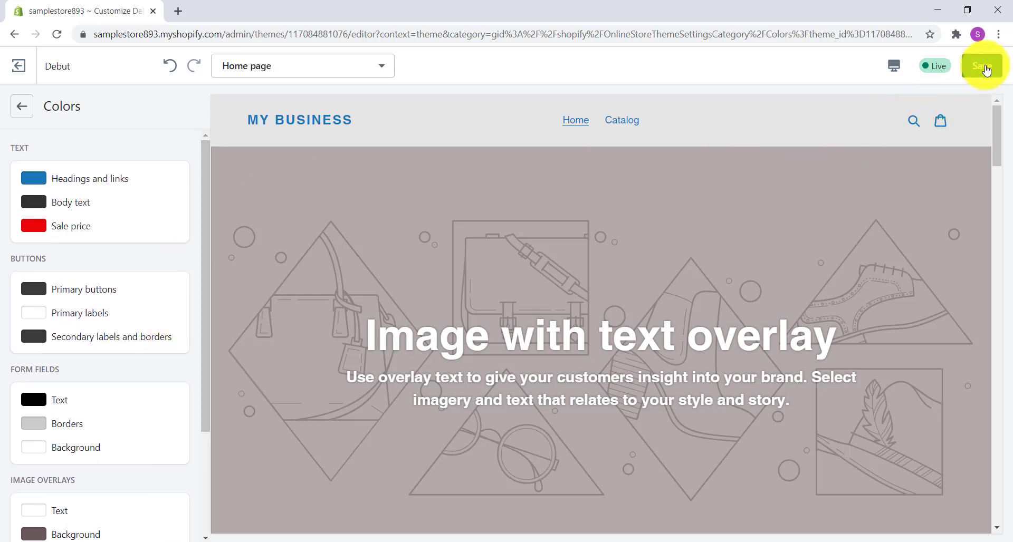
{"action": "left_click", "coordinate": [985, 70]}
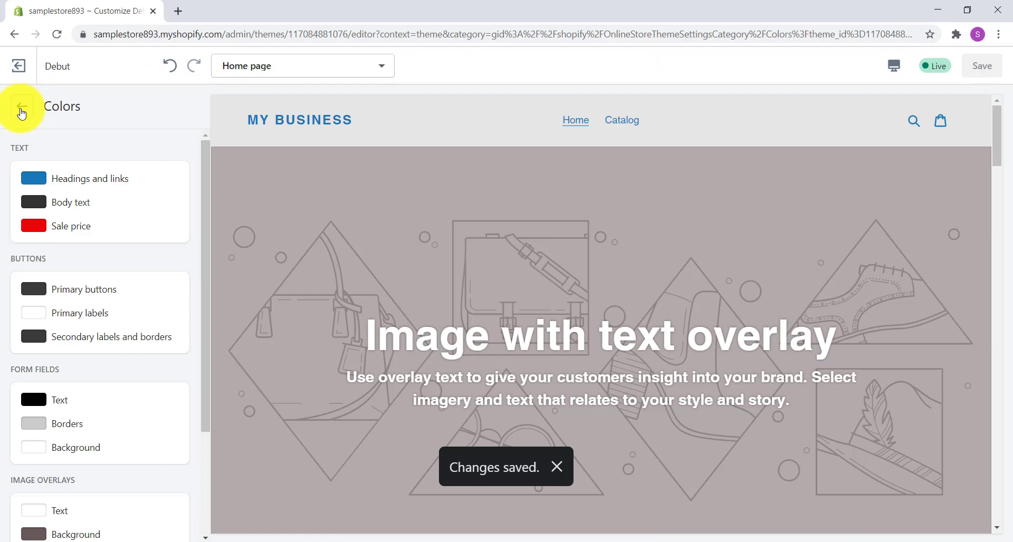
{"action": "left_click", "coordinate": [21, 109]}
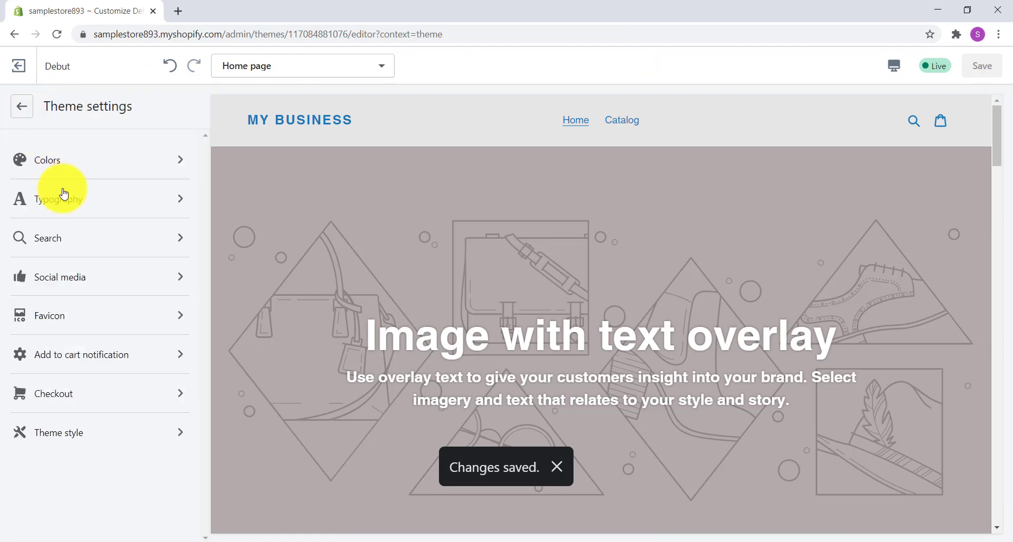
{"action": "left_click", "coordinate": [184, 200]}
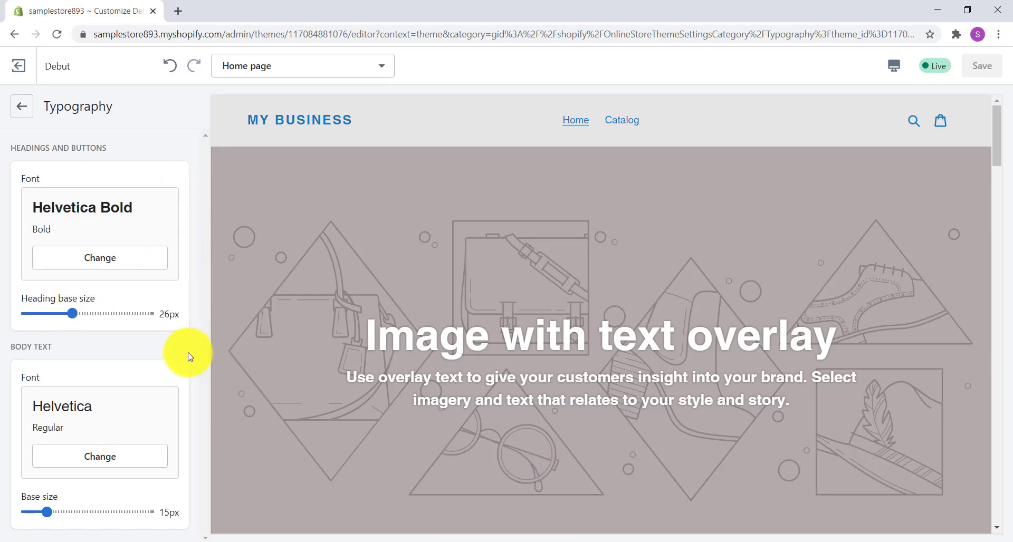
- Examine the headings, body text and buttons throughout the home page preview, down to the newsletter footer
{"action": "left_click", "coordinate": [107, 458]}
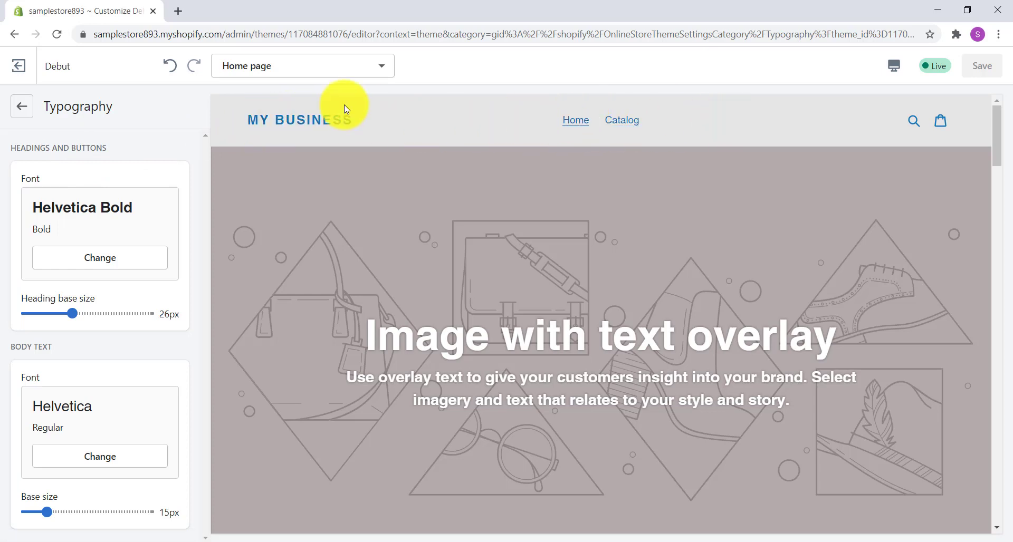
{"action": "scroll", "coordinate": [643, 132], "scroll_direction": "down", "scroll_amount": 1}
{"action": "scroll", "coordinate": [642, 132], "scroll_direction": "down", "scroll_amount": 2}
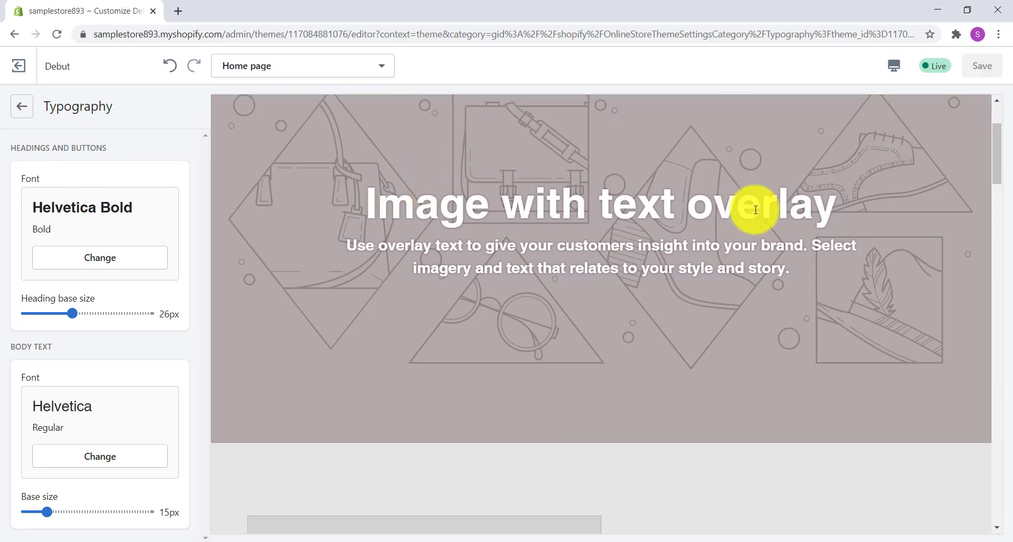
{"action": "scroll", "coordinate": [646, 203], "scroll_direction": "down", "scroll_amount": 2}
{"action": "scroll", "coordinate": [645, 201], "scroll_direction": "down", "scroll_amount": 12}
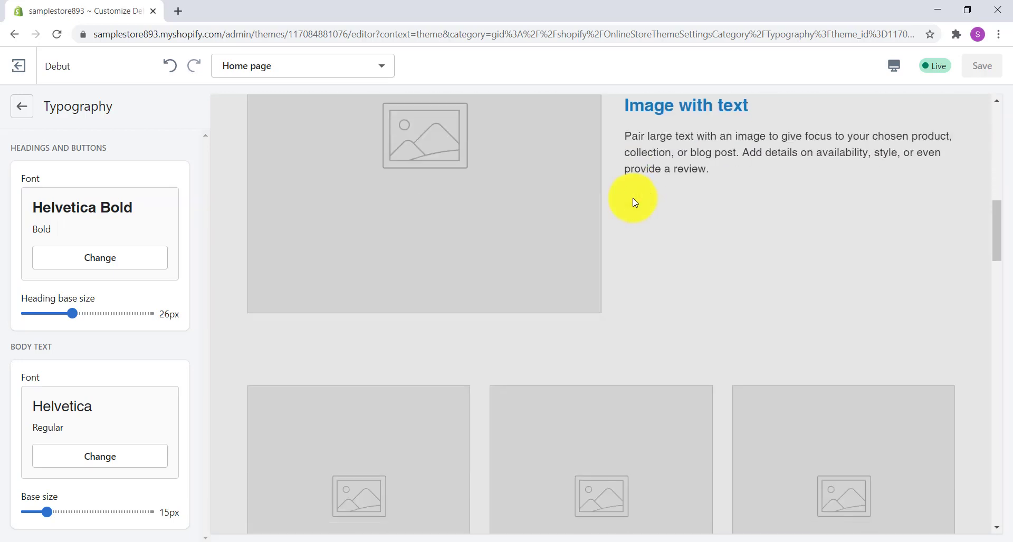
{"action": "scroll", "coordinate": [635, 203], "scroll_direction": "down", "scroll_amount": 10}
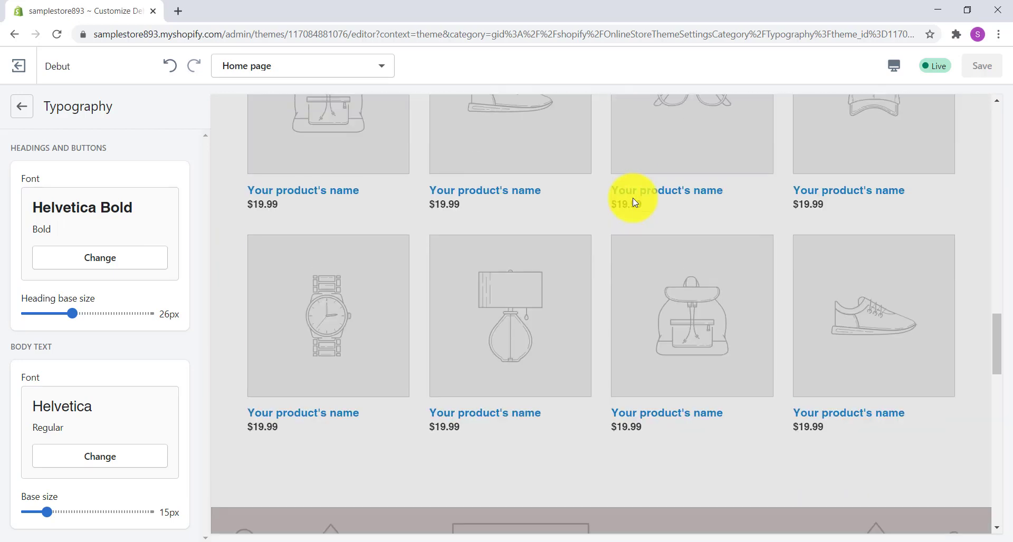
{"action": "scroll", "coordinate": [634, 202], "scroll_direction": "down", "scroll_amount": 10}
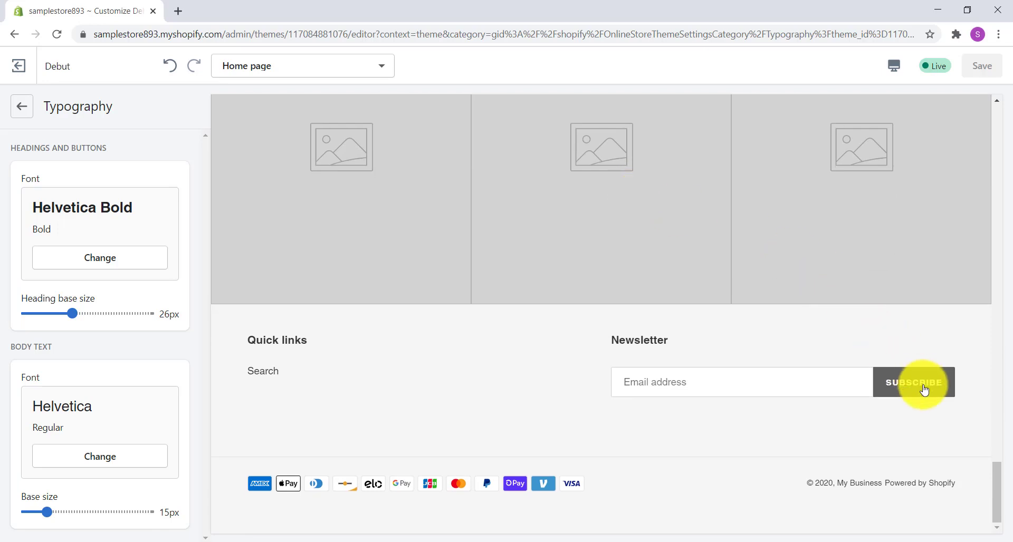
- Choose Americana as the font for headings and buttons
{"action": "left_click", "coordinate": [126, 263]}
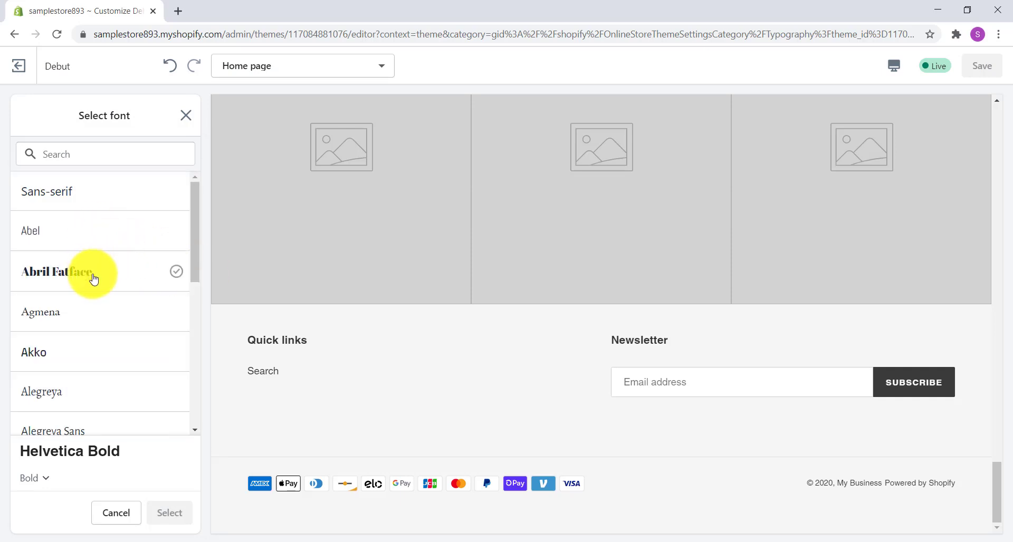
{"action": "scroll", "coordinate": [106, 311], "scroll_direction": "down", "scroll_amount": 3}
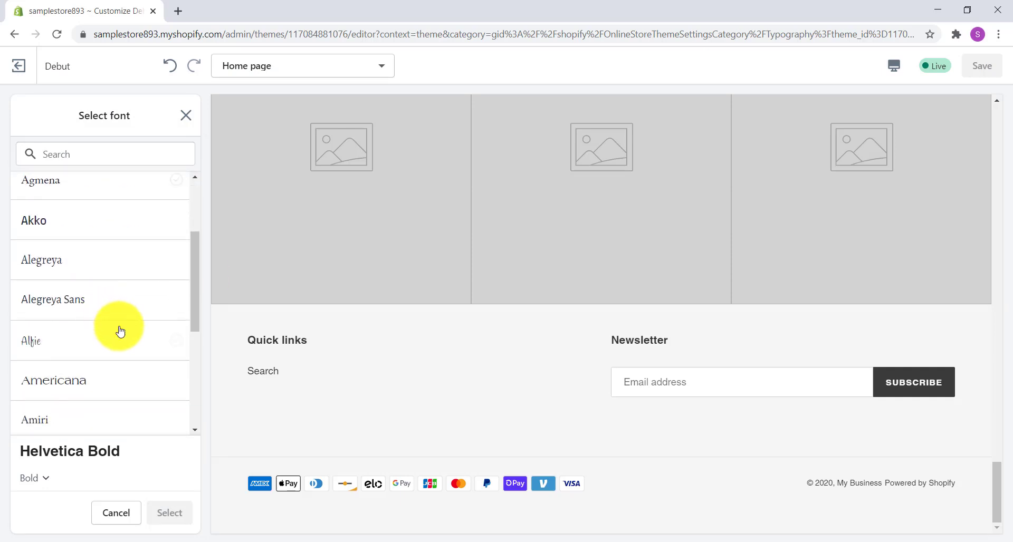
{"action": "left_click", "coordinate": [82, 387]}
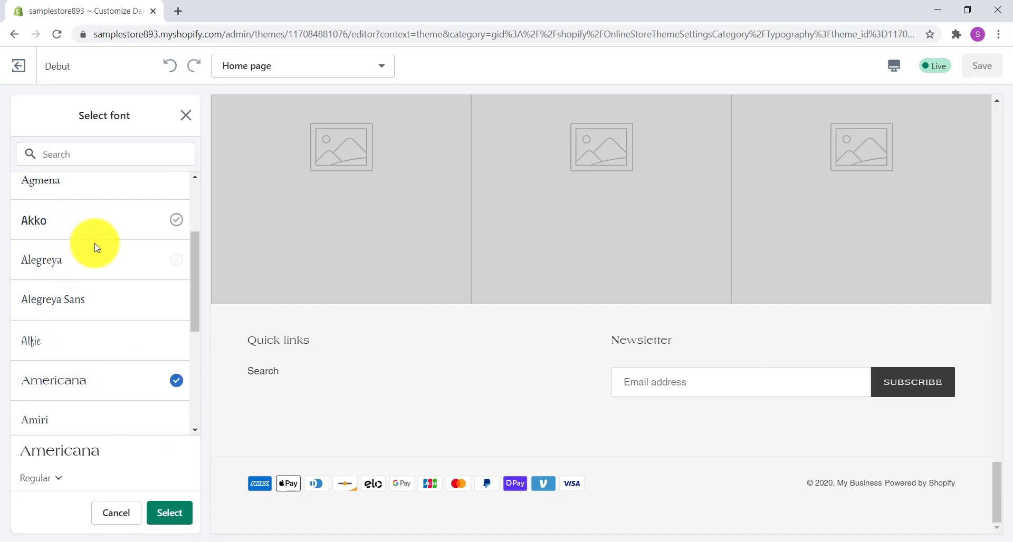
- Load more fonts in the font list and apply Bio Rhyme to headings and buttons after checking it in the preview
{"action": "scroll", "coordinate": [95, 244], "scroll_direction": "down", "scroll_amount": 1}
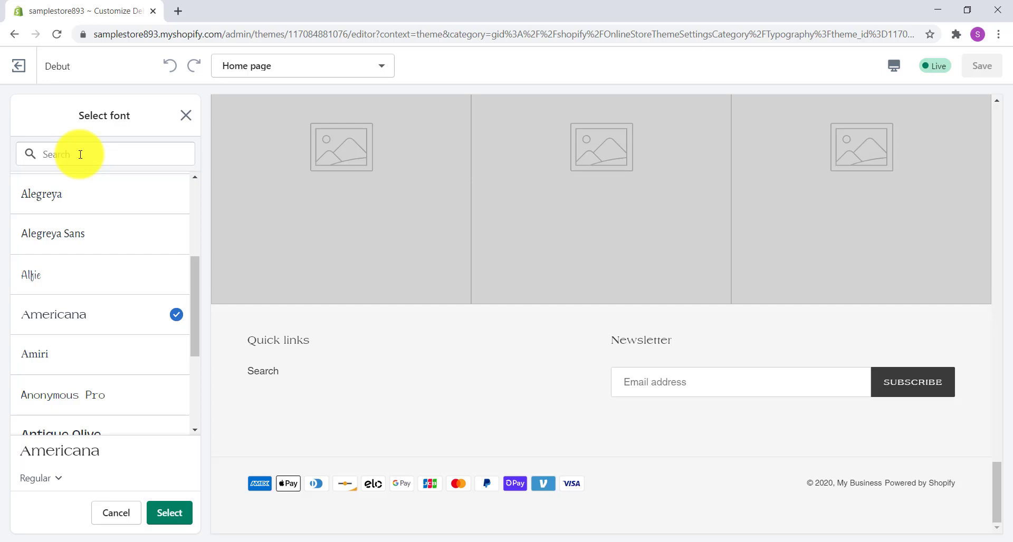
{"action": "scroll", "coordinate": [100, 285], "scroll_direction": "down", "scroll_amount": 3}
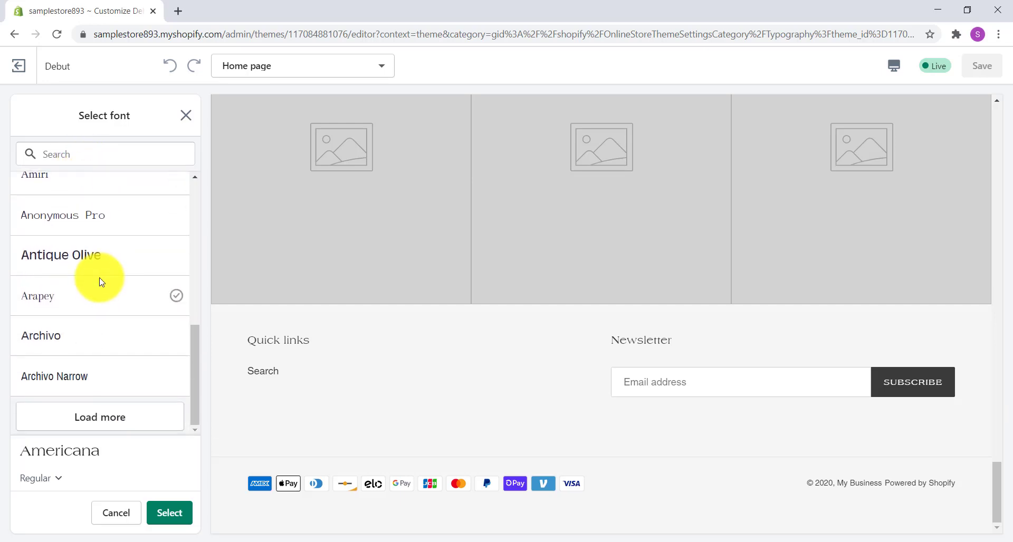
{"action": "left_click", "coordinate": [107, 414]}
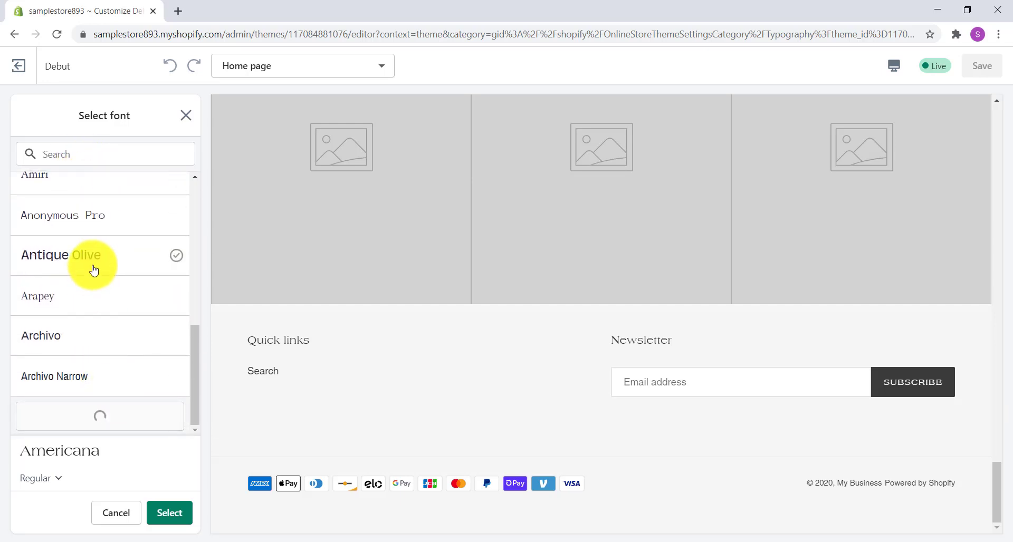
{"action": "scroll", "coordinate": [109, 270], "scroll_direction": "down", "scroll_amount": 3}
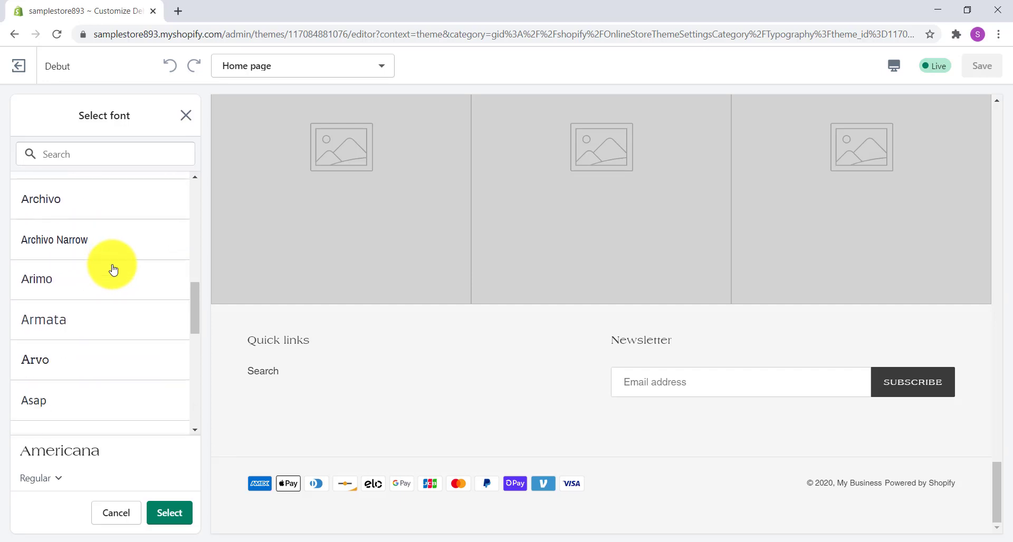
{"action": "scroll", "coordinate": [113, 270], "scroll_direction": "down", "scroll_amount": 4}
{"action": "scroll", "coordinate": [112, 269], "scroll_direction": "down", "scroll_amount": 3}
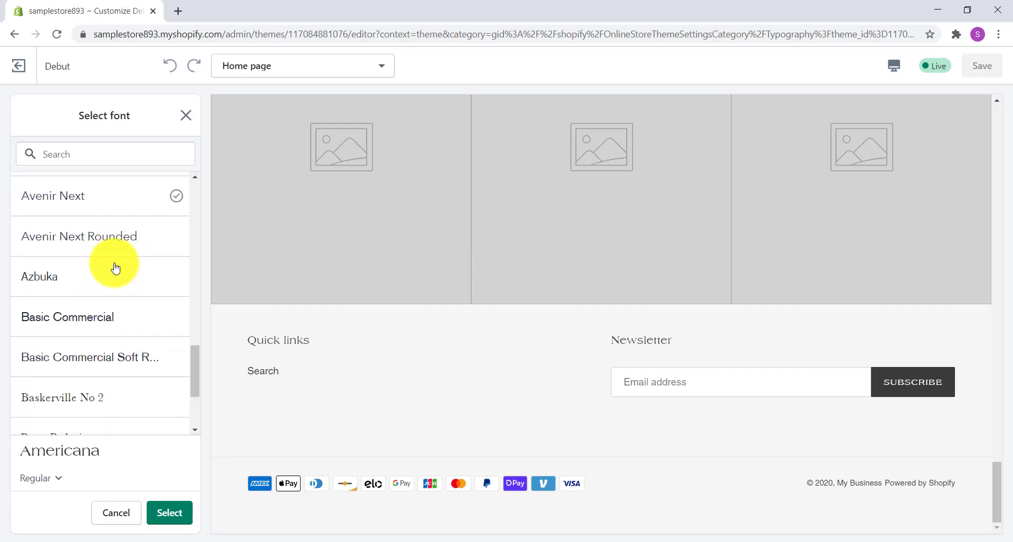
{"action": "scroll", "coordinate": [141, 259], "scroll_direction": "down", "scroll_amount": 1}
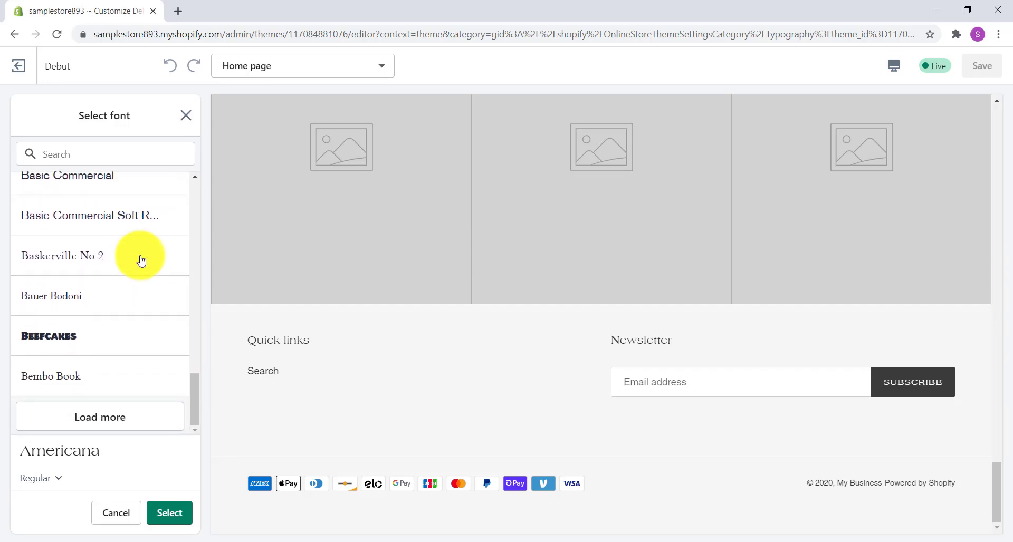
{"action": "left_click", "coordinate": [106, 412]}
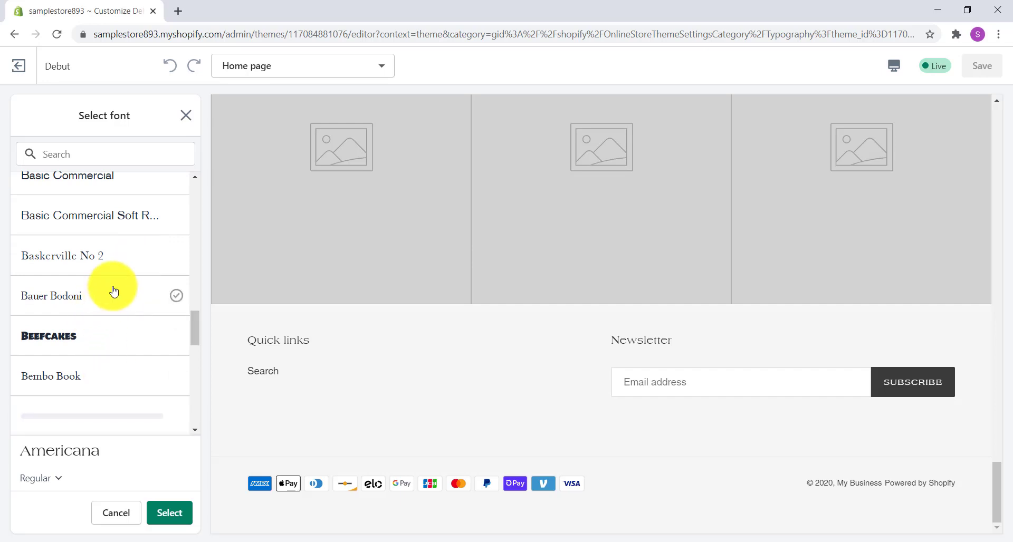
{"action": "scroll", "coordinate": [111, 287], "scroll_direction": "down", "scroll_amount": 3}
{"action": "scroll", "coordinate": [112, 291], "scroll_direction": "down", "scroll_amount": 1}
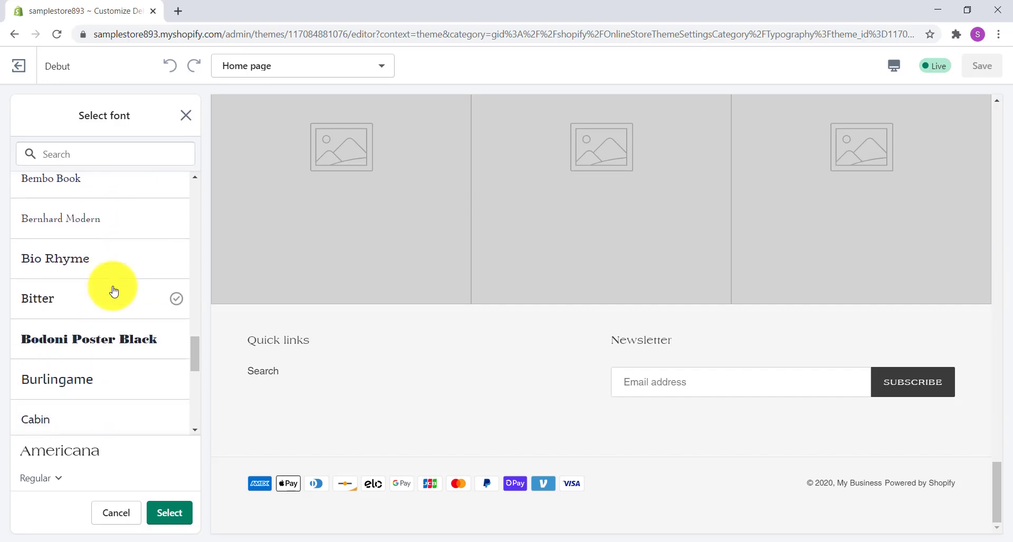
{"action": "left_click", "coordinate": [70, 258]}
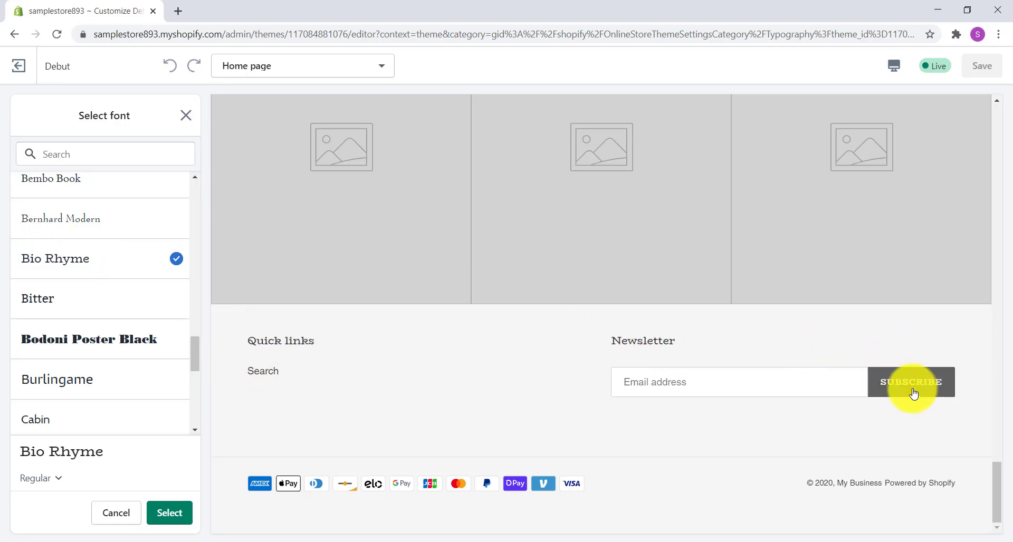
{"action": "scroll", "coordinate": [527, 379], "scroll_direction": "up", "scroll_amount": 5}
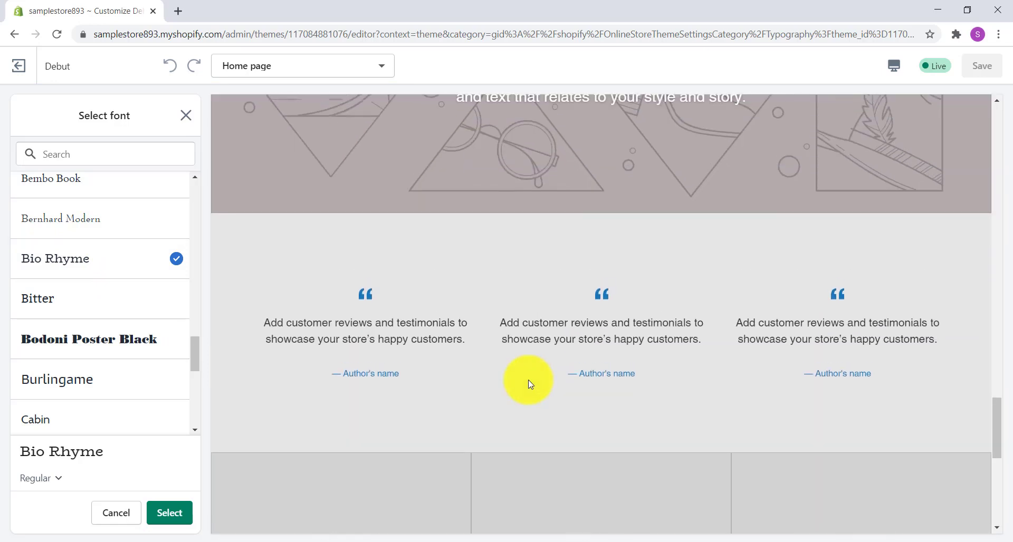
{"action": "scroll", "coordinate": [528, 380], "scroll_direction": "up", "scroll_amount": 15}
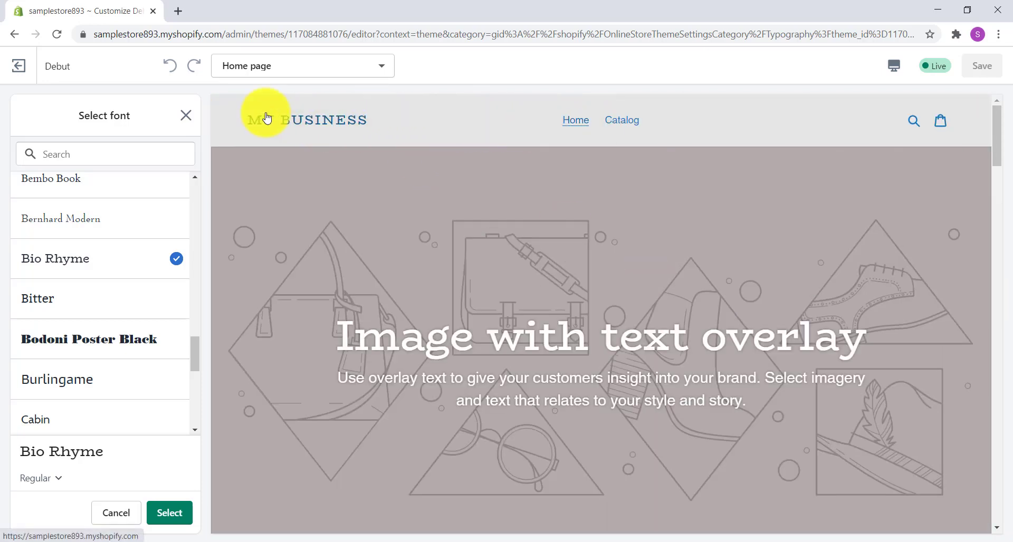
{"action": "left_click", "coordinate": [176, 509]}
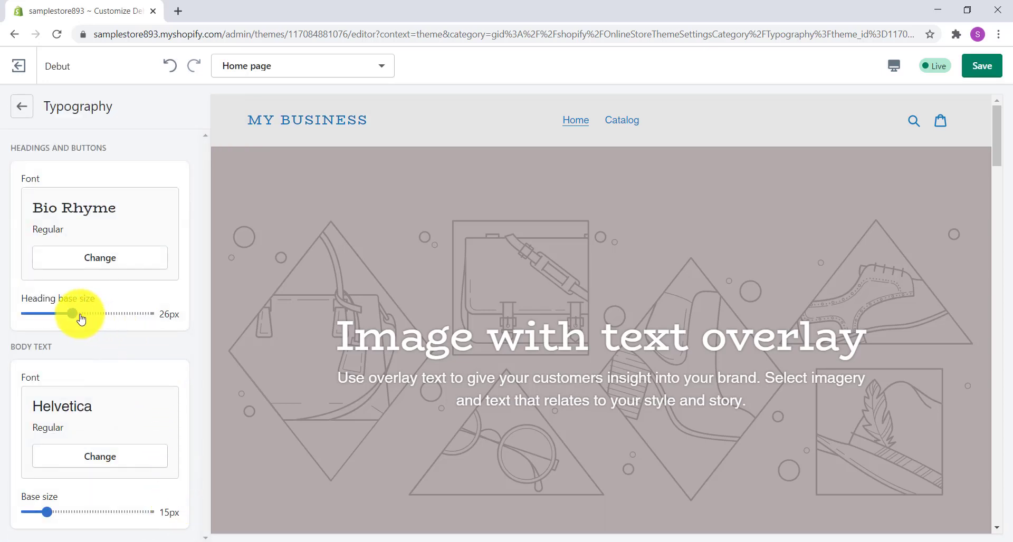
- Set the heading base size to 30px and check the headings in the home page preview
{"action": "left_click_drag", "start_coordinate": [74, 312], "coordinate": [103, 311]}
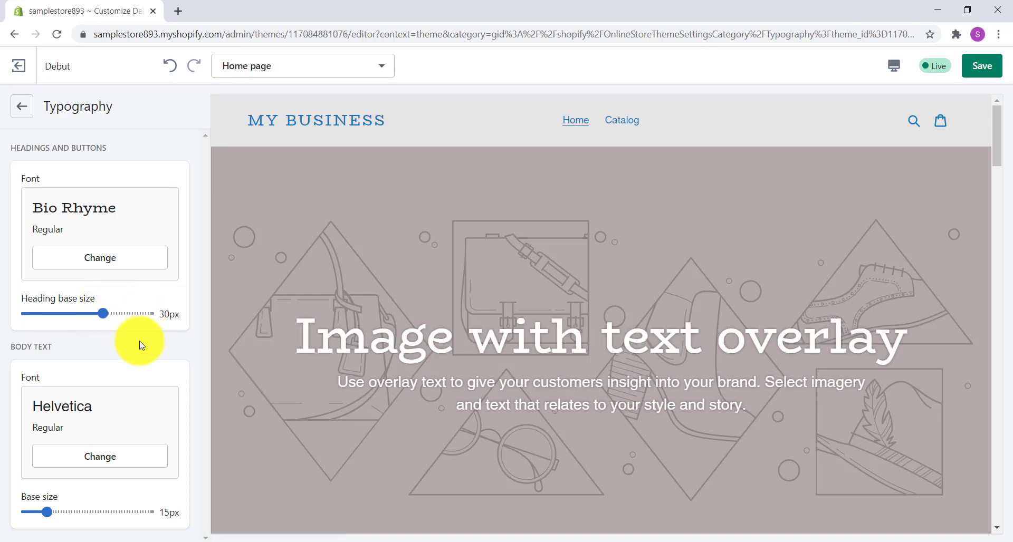
{"action": "scroll", "coordinate": [364, 315], "scroll_direction": "down", "scroll_amount": 5}
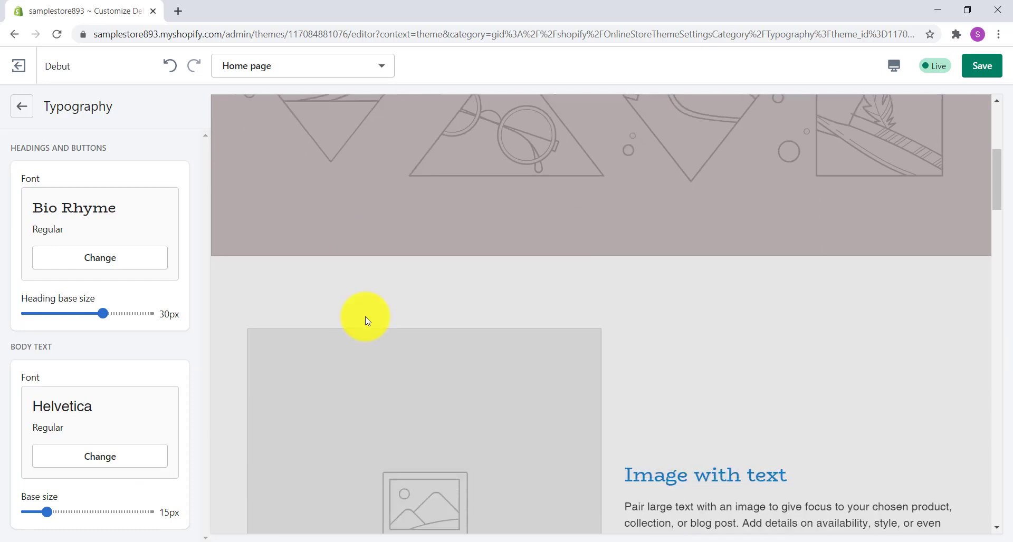
{"action": "scroll", "coordinate": [368, 321], "scroll_direction": "down", "scroll_amount": 4}
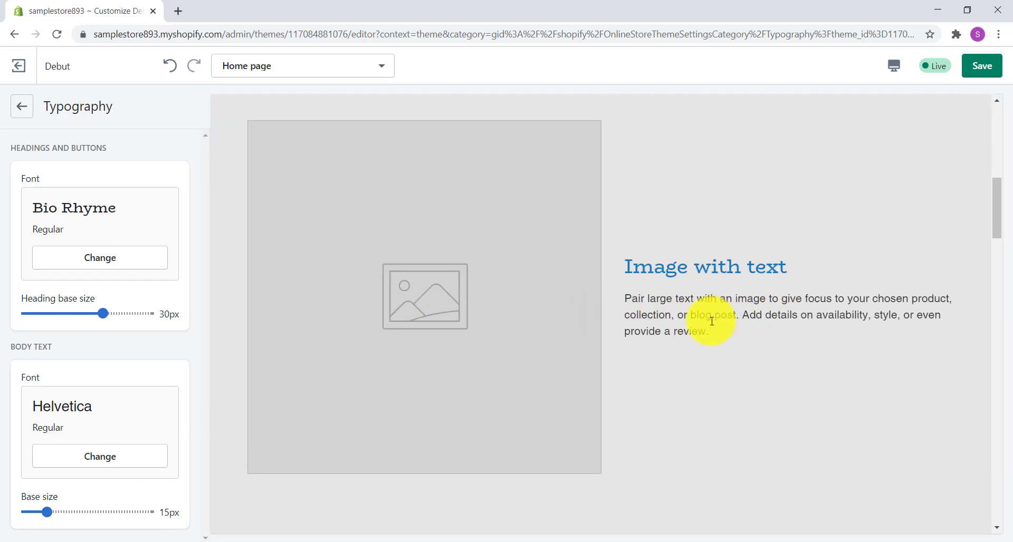
- Change the body text font to Assistant
{"action": "left_click", "coordinate": [88, 457]}
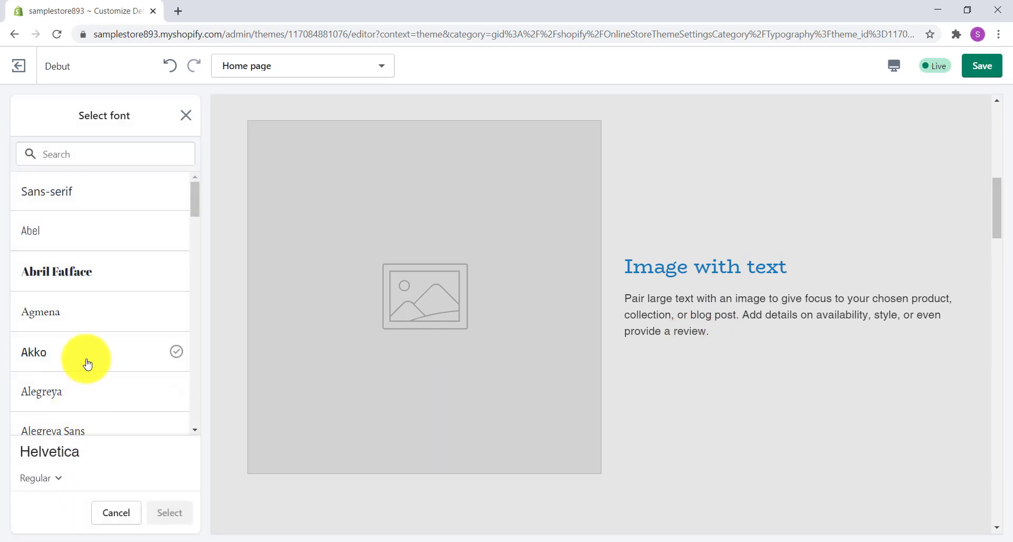
{"action": "scroll", "coordinate": [121, 319], "scroll_direction": "down", "scroll_amount": 3}
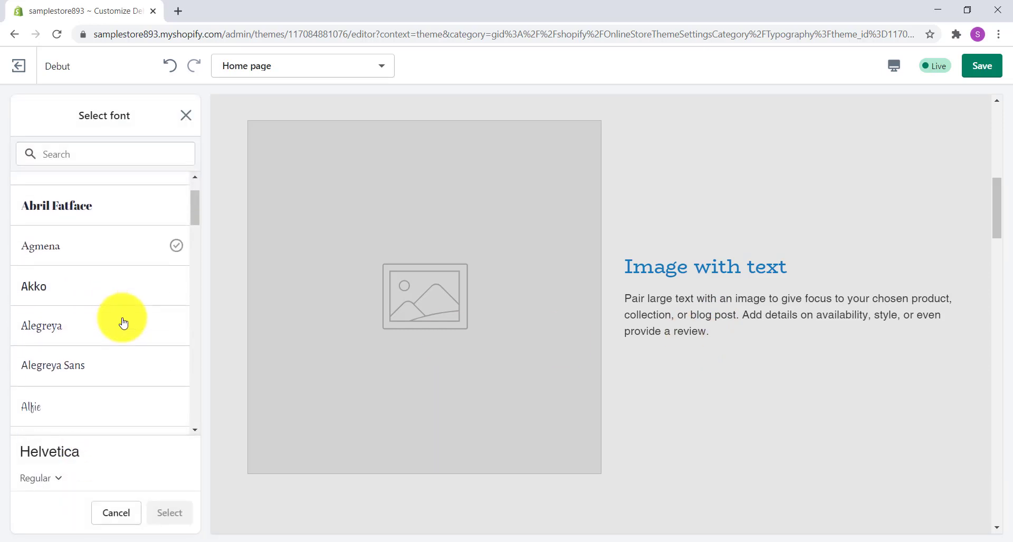
{"action": "scroll", "coordinate": [123, 323], "scroll_direction": "down", "scroll_amount": 5}
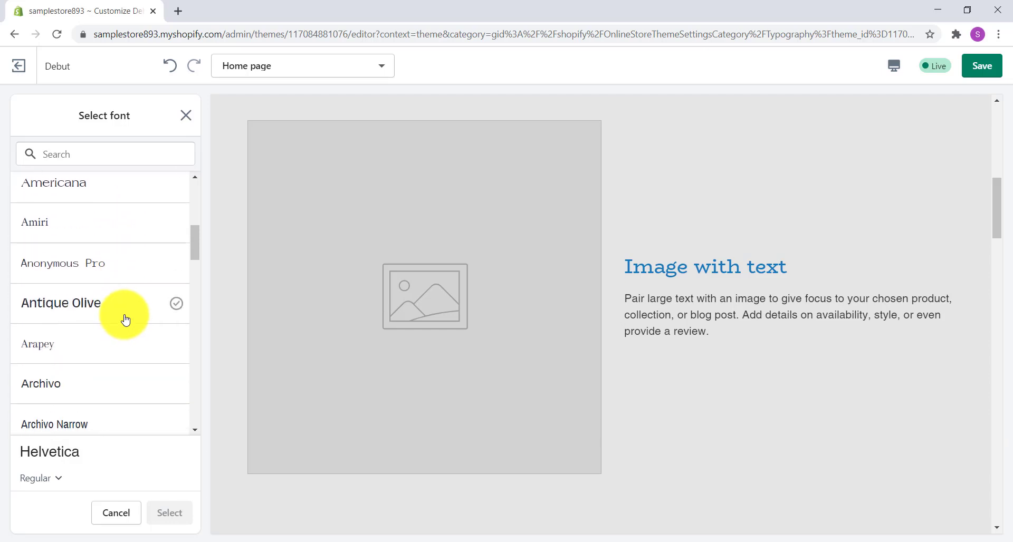
{"action": "scroll", "coordinate": [125, 320], "scroll_direction": "down", "scroll_amount": 3}
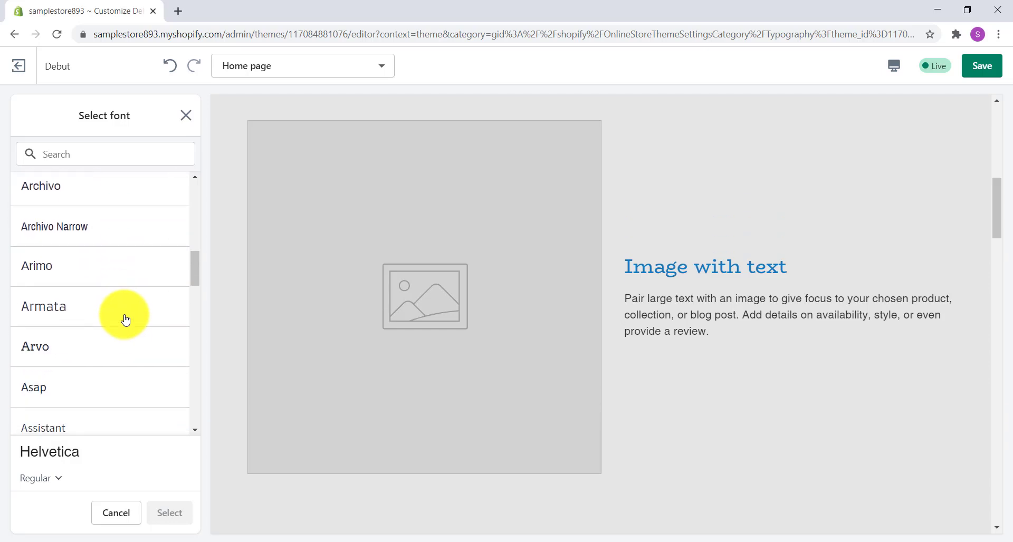
{"action": "scroll", "coordinate": [125, 319], "scroll_direction": "down", "scroll_amount": 3}
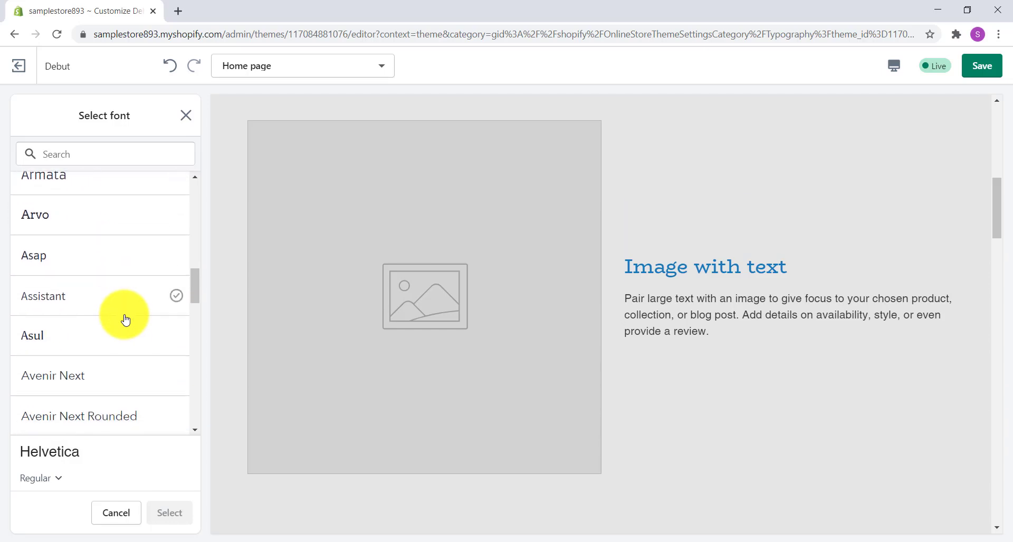
{"action": "left_click", "coordinate": [41, 302]}
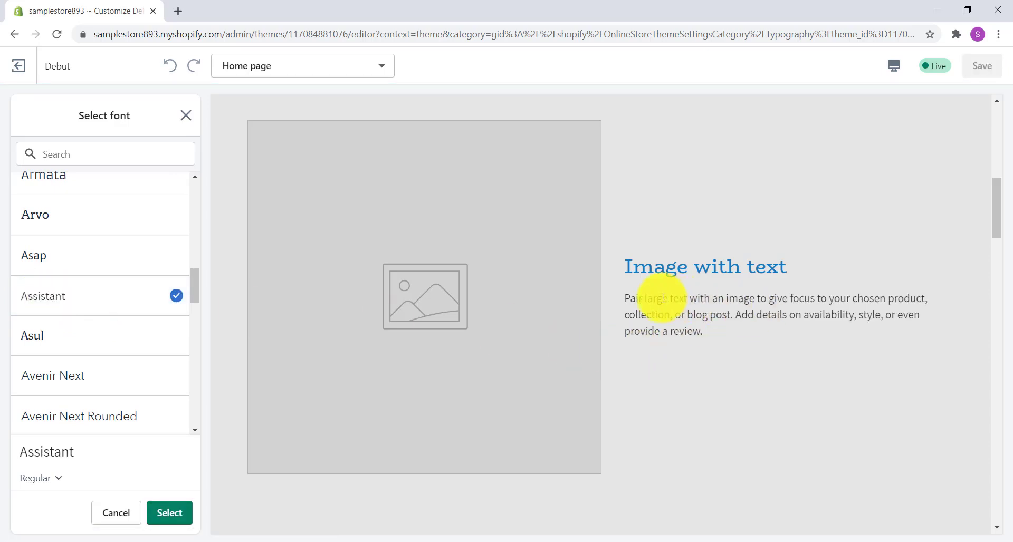
{"action": "left_click", "coordinate": [170, 512]}
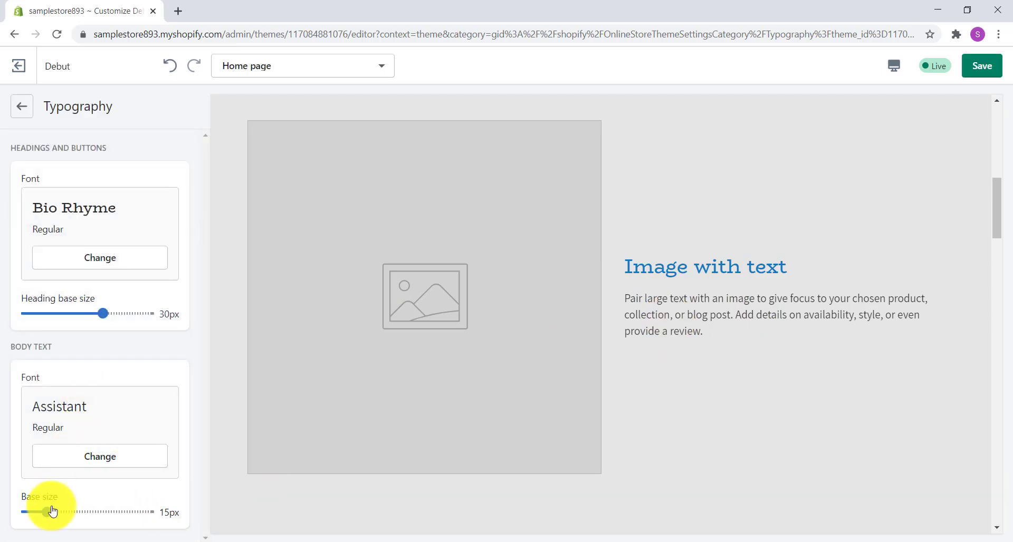
- Set the body text base size to 16px and save the typography changes
{"action": "left_click_drag", "start_coordinate": [47, 510], "coordinate": [58, 509]}
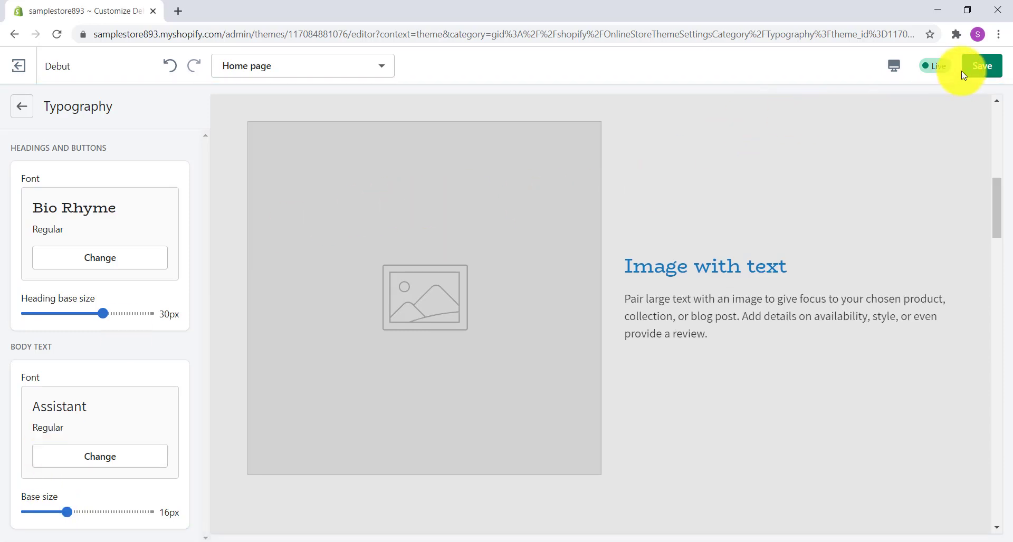
{"action": "left_click", "coordinate": [974, 70]}
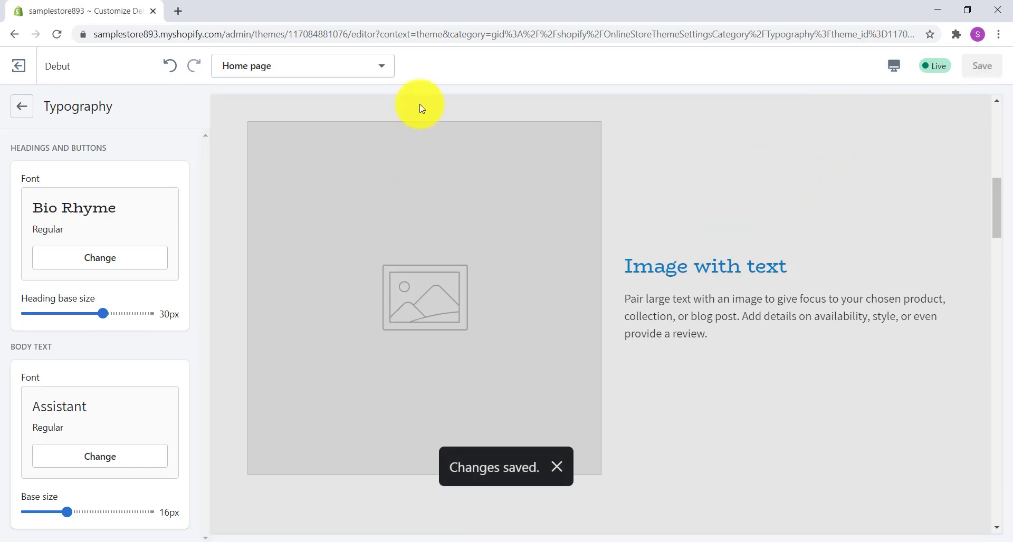
- Enable showing the price in the theme's search product suggestions and save the change
{"action": "left_click", "coordinate": [22, 107]}
{"action": "left_click", "coordinate": [180, 244]}
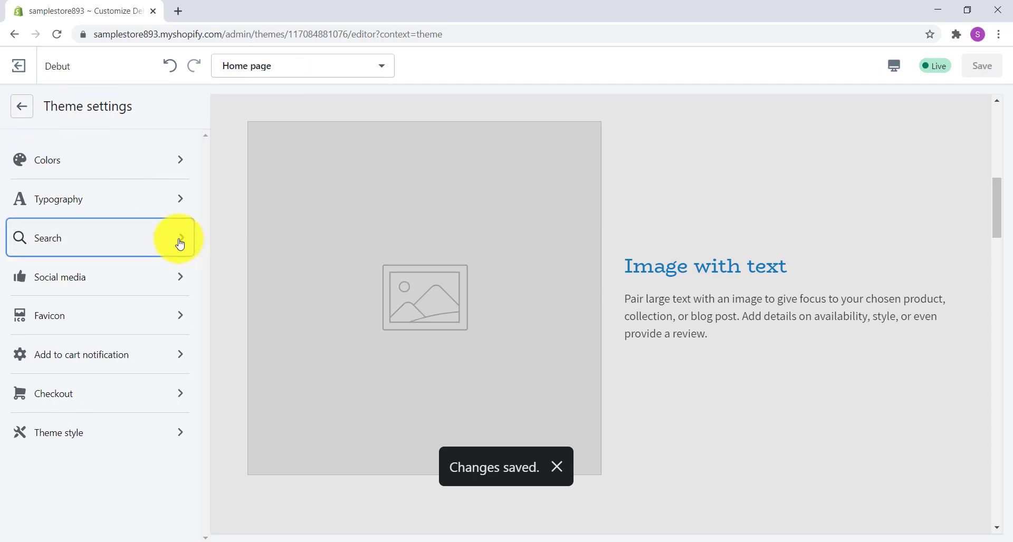
{"action": "scroll", "coordinate": [737, 260], "scroll_direction": "up", "scroll_amount": 10}
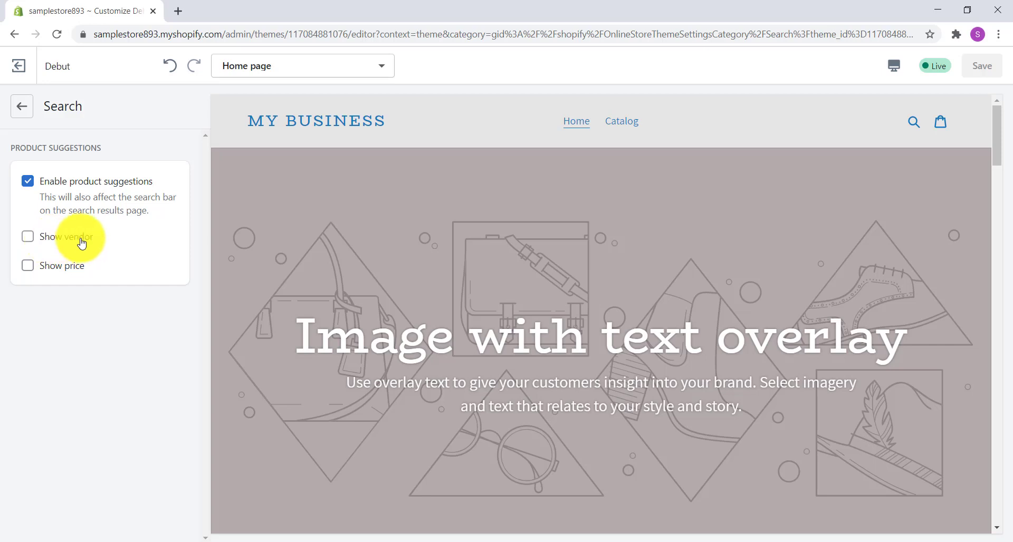
{"action": "left_click", "coordinate": [27, 267]}
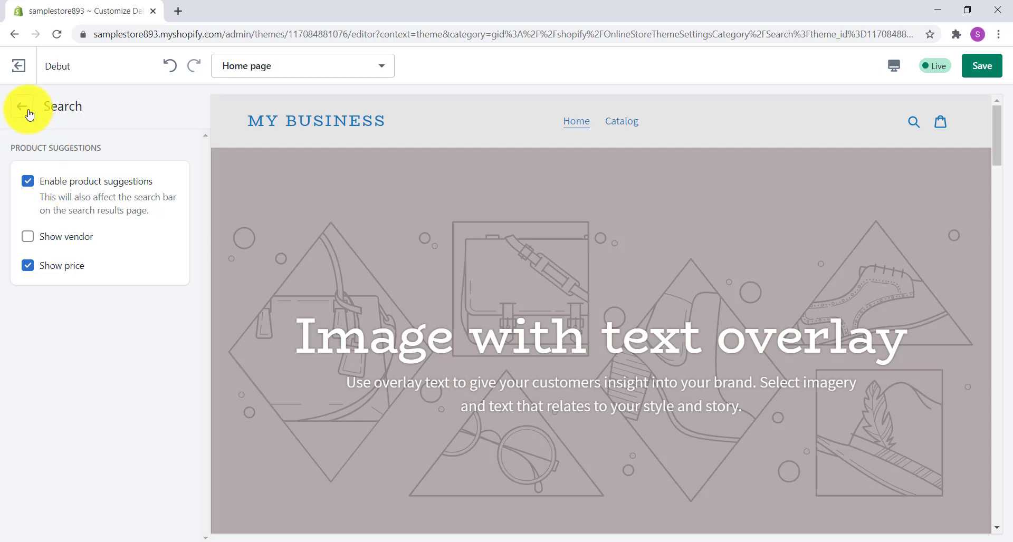
{"action": "left_click", "coordinate": [992, 77]}
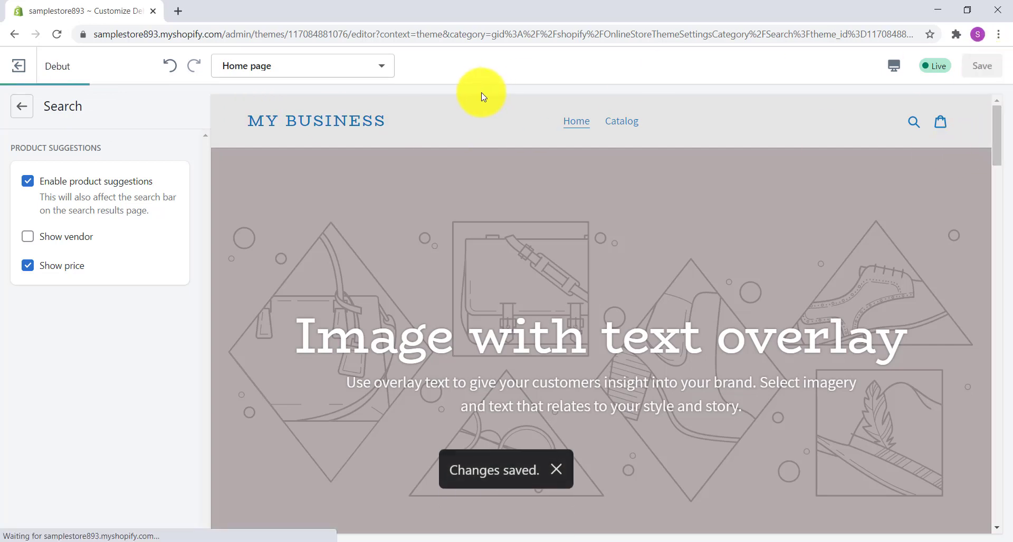
- Open the theme's social media settings and examine the sharing options and account link fields, including Instagram and YouTube
{"action": "left_click", "coordinate": [19, 106]}
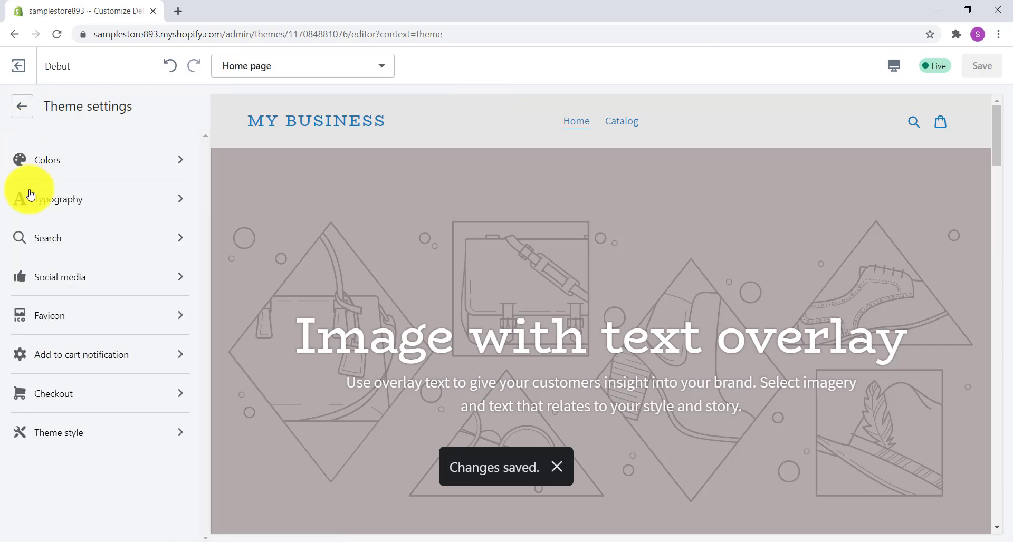
{"action": "left_click", "coordinate": [180, 277]}
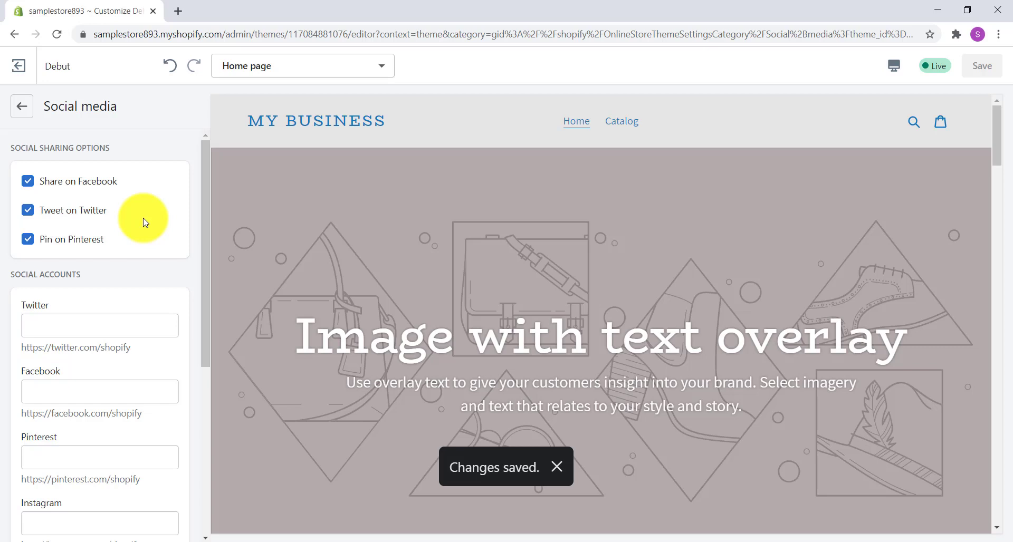
{"action": "scroll", "coordinate": [146, 222], "scroll_direction": "down", "scroll_amount": 4}
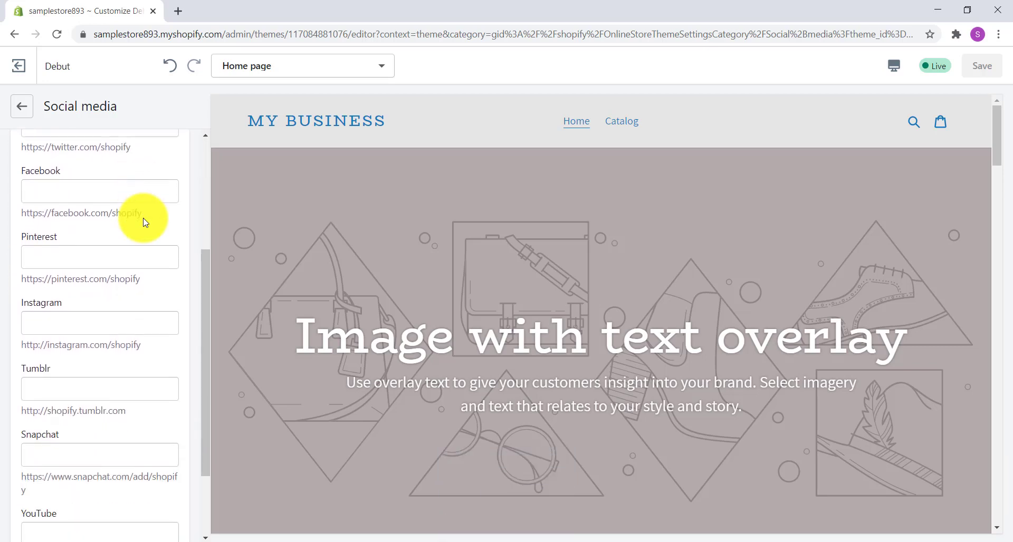
{"action": "scroll", "coordinate": [146, 222], "scroll_direction": "down", "scroll_amount": 2}
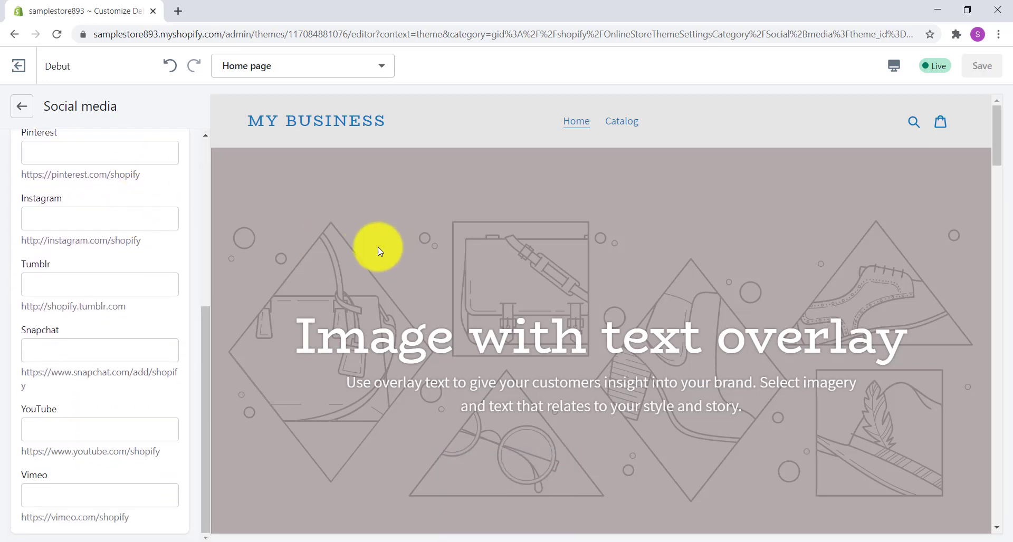
{"action": "scroll", "coordinate": [105, 222], "scroll_direction": "up", "scroll_amount": 1}
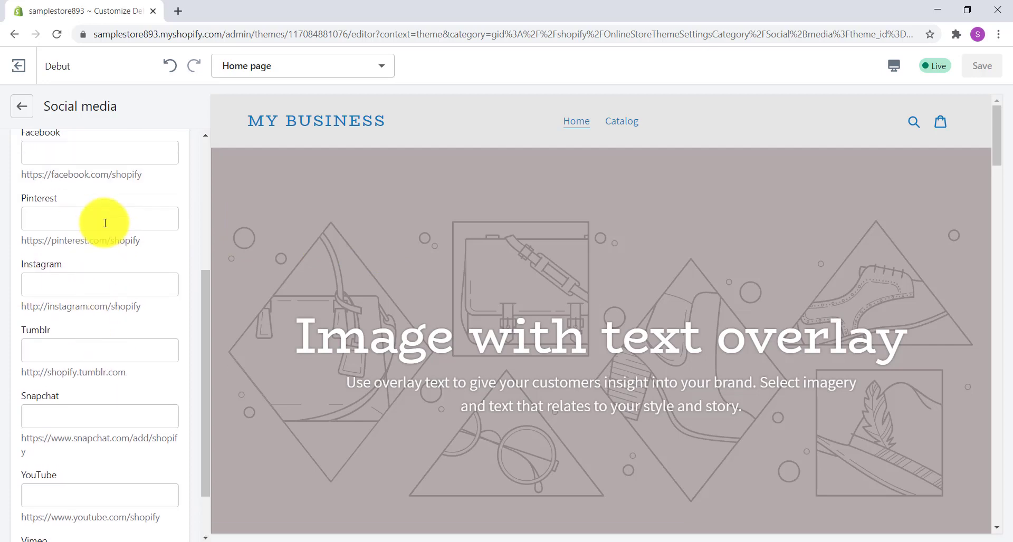
{"action": "left_click", "coordinate": [81, 283]}
{"action": "scroll", "coordinate": [108, 274], "scroll_direction": "down", "scroll_amount": 1}
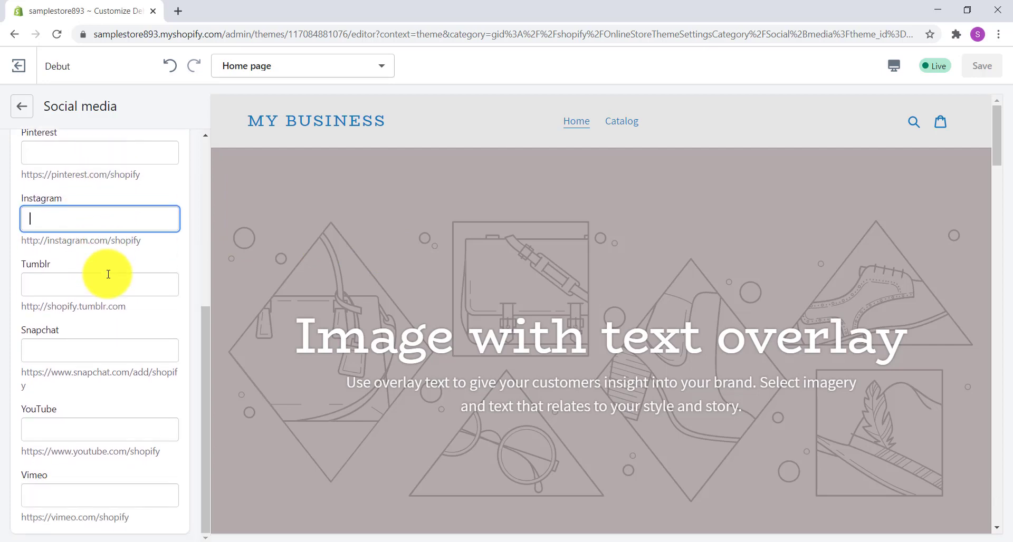
{"action": "left_click", "coordinate": [85, 425]}
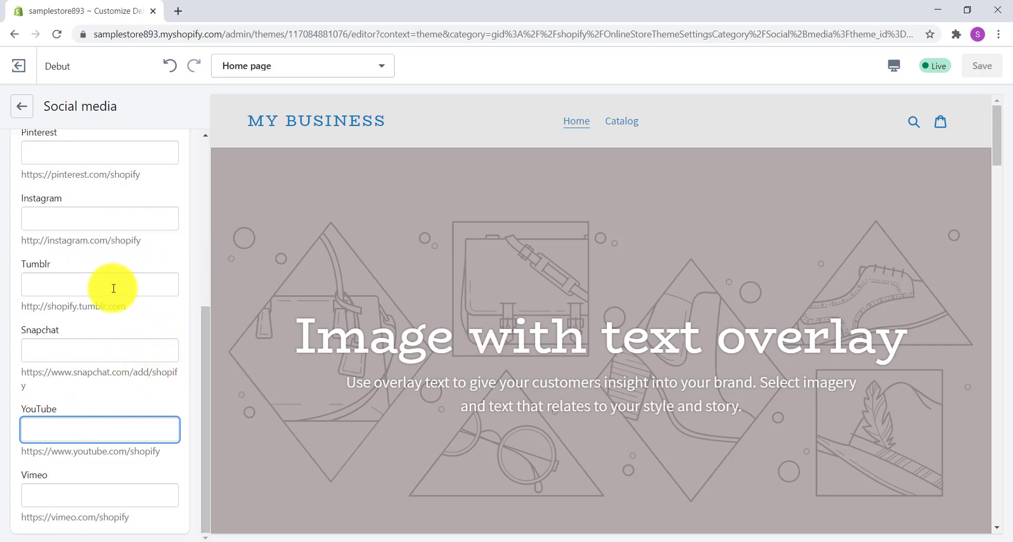
- Examine the theme's favicon image setting and its add to cart notification option
{"action": "scroll", "coordinate": [63, 237], "scroll_direction": "up", "scroll_amount": 6}
{"action": "left_click", "coordinate": [21, 112]}
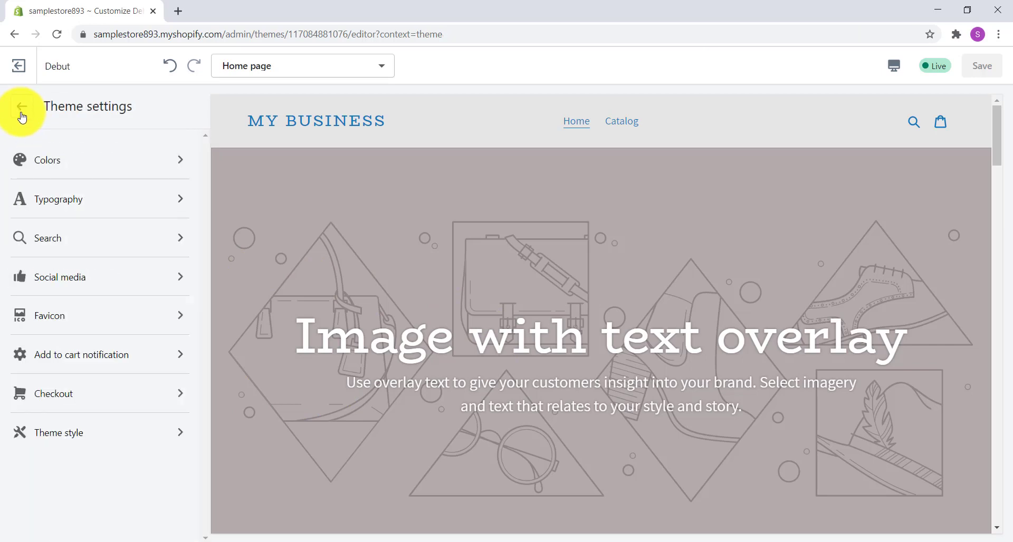
{"action": "left_click", "coordinate": [158, 318]}
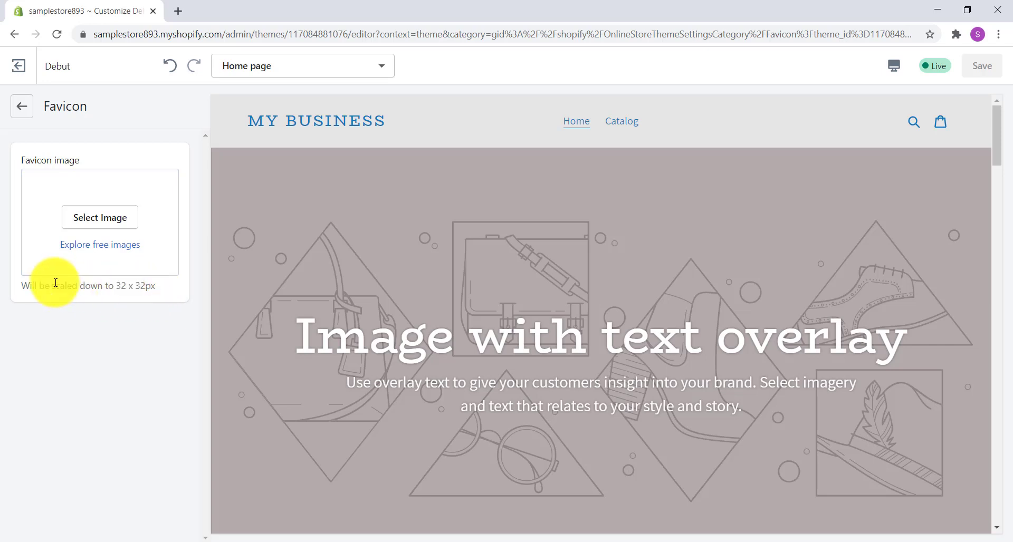
{"action": "left_click", "coordinate": [22, 107]}
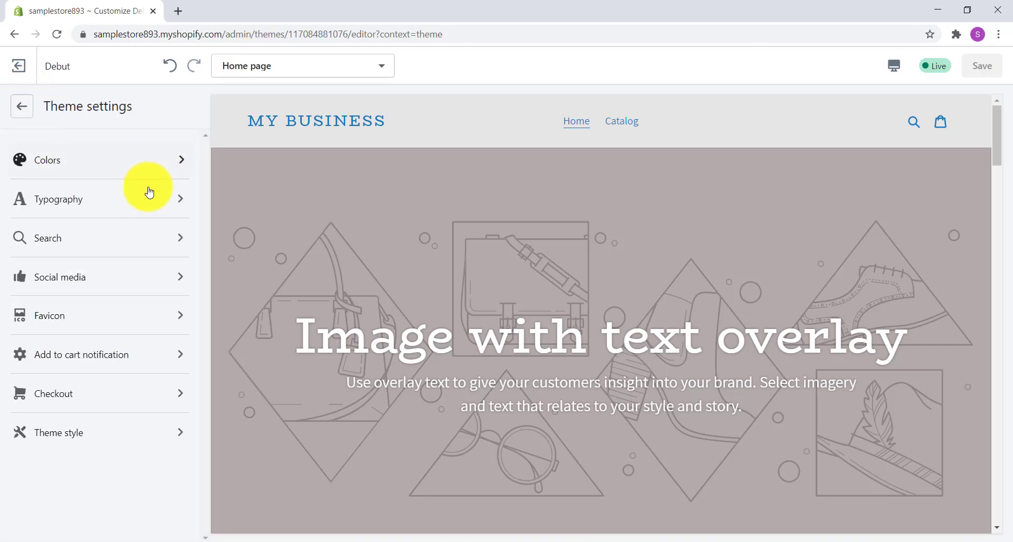
{"action": "left_click", "coordinate": [162, 353]}
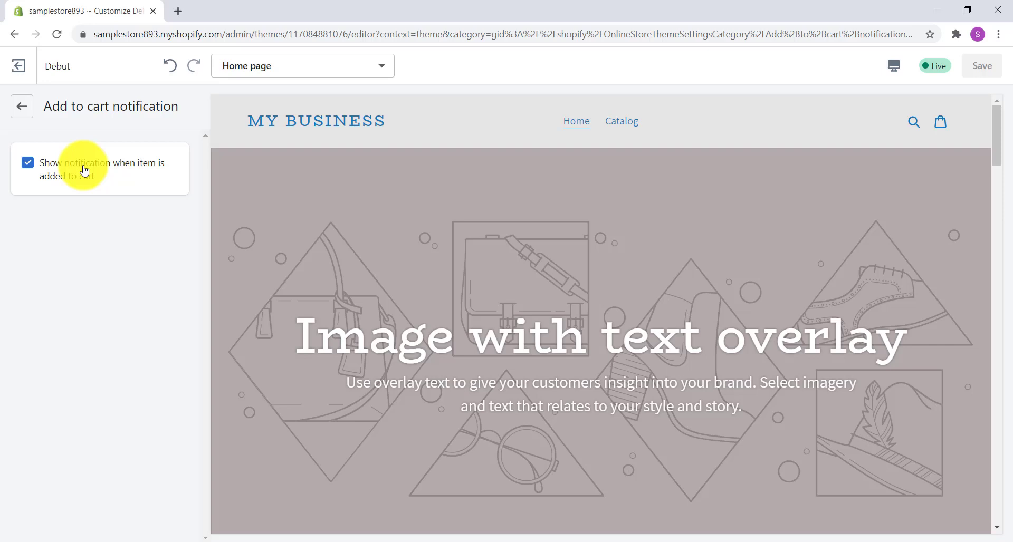
{"action": "left_click", "coordinate": [22, 112]}
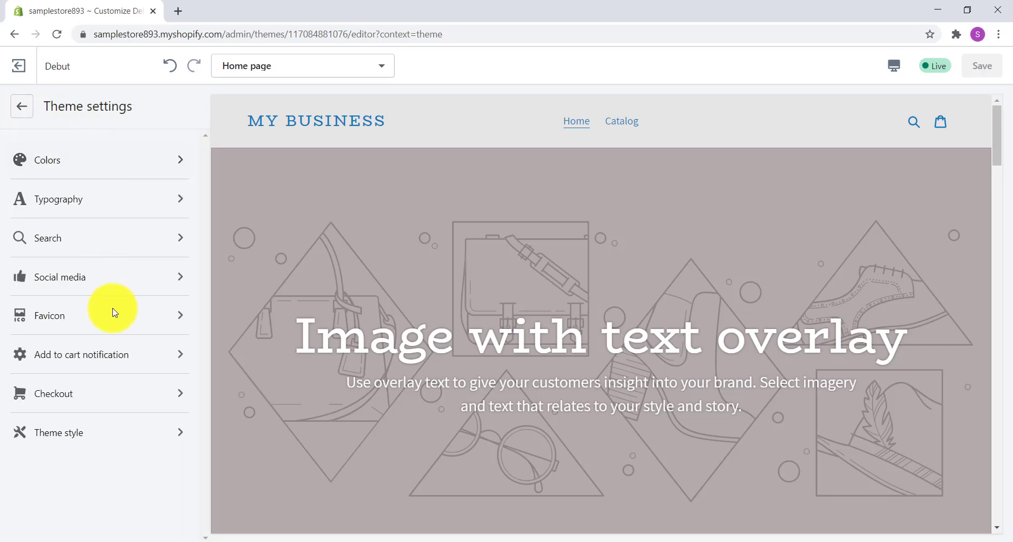
- Open the theme's checkout settings and examine the banner, logo, main content area, order summary, typography and color options
{"action": "left_click", "coordinate": [140, 393]}
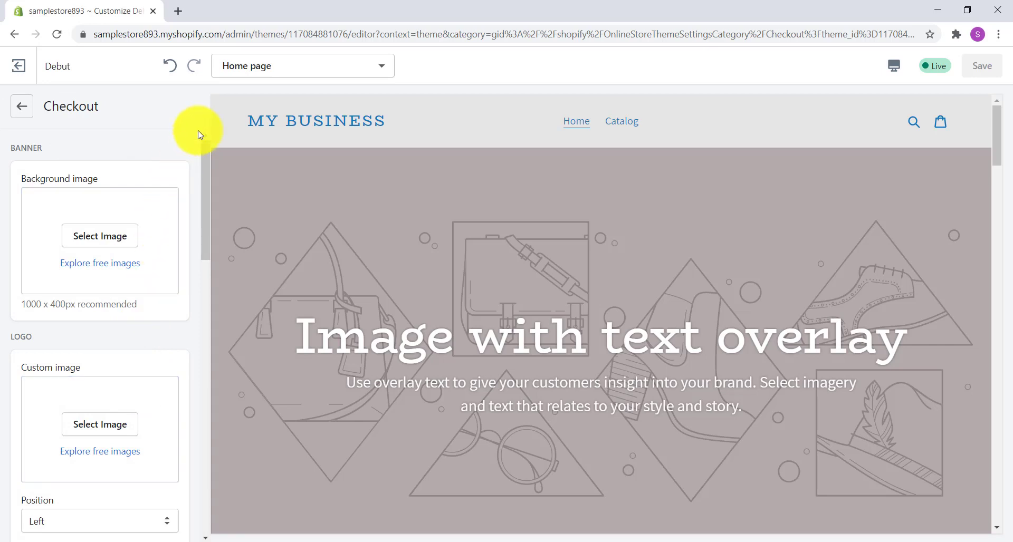
{"action": "scroll", "coordinate": [199, 138], "scroll_direction": "down", "scroll_amount": 3}
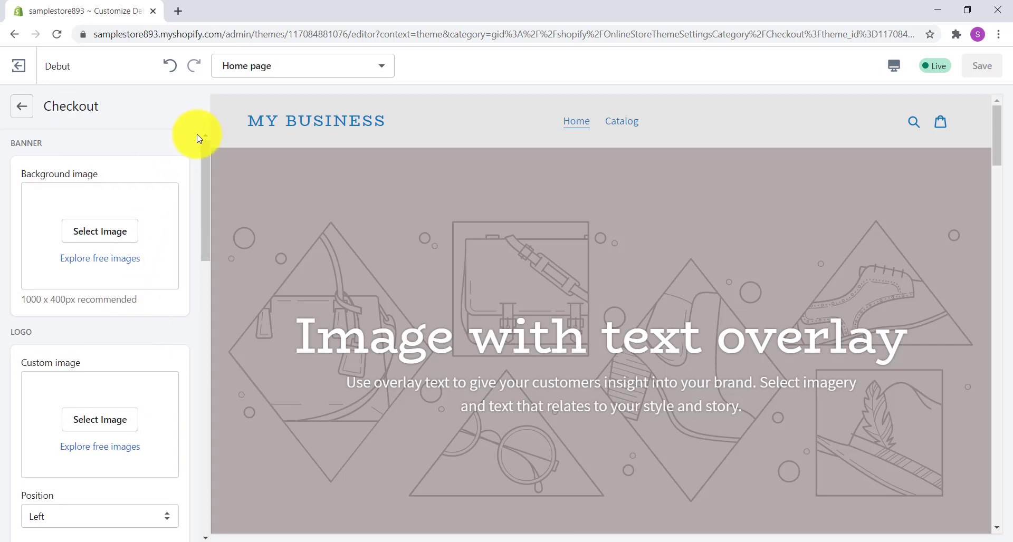
{"action": "scroll", "coordinate": [199, 138], "scroll_direction": "up", "scroll_amount": 3}
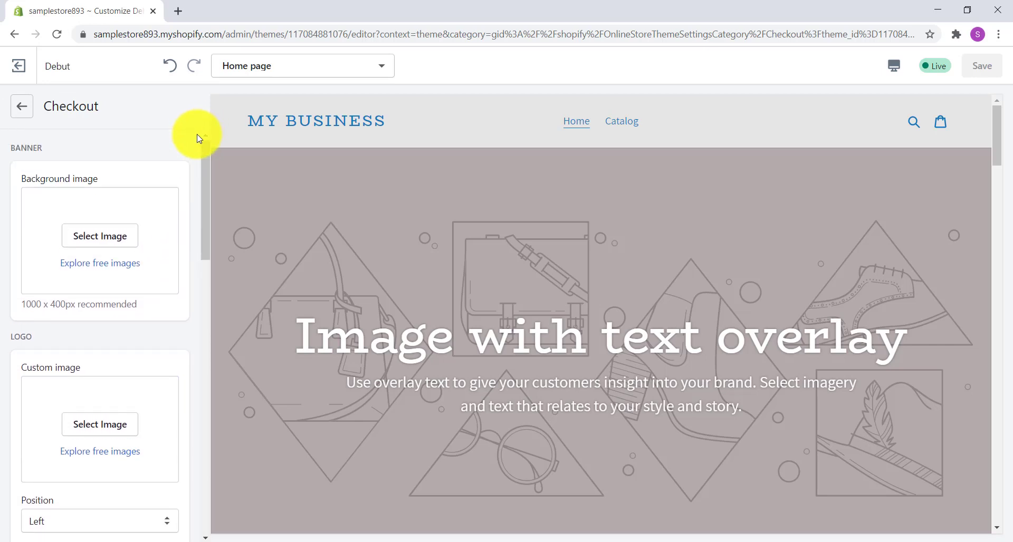
{"action": "scroll", "coordinate": [179, 153], "scroll_direction": "down", "scroll_amount": 1}
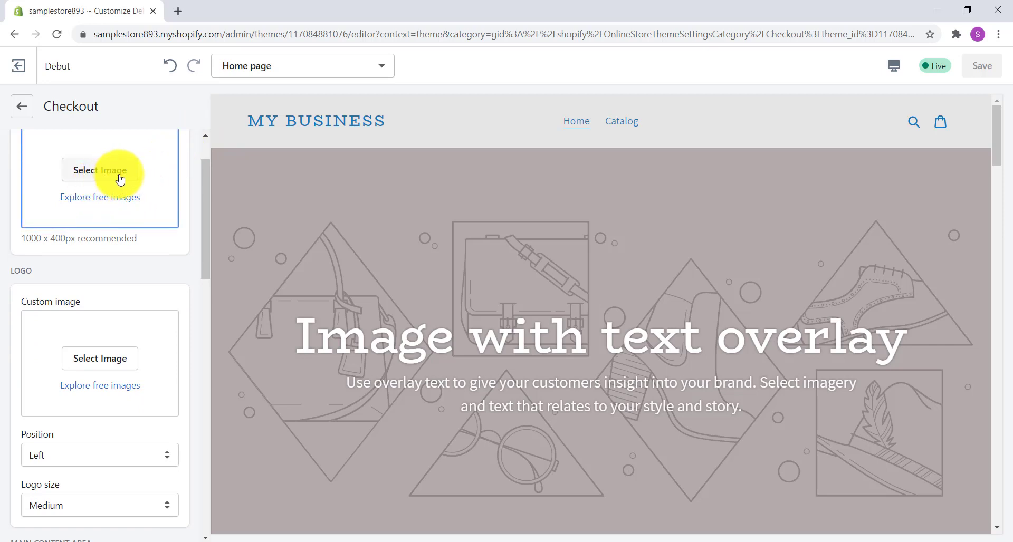
{"action": "scroll", "coordinate": [115, 242], "scroll_direction": "down", "scroll_amount": 1}
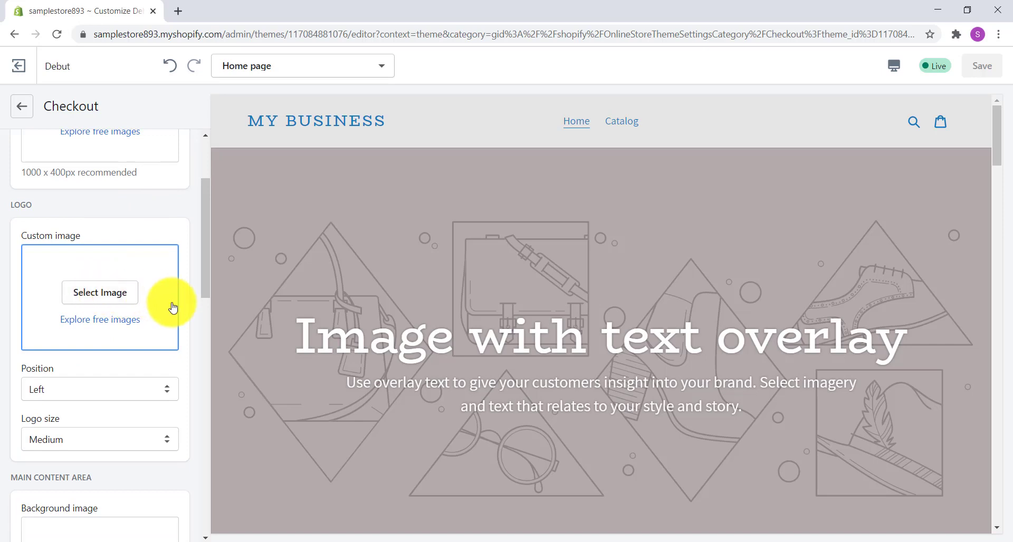
{"action": "scroll", "coordinate": [174, 308], "scroll_direction": "down", "scroll_amount": 2}
{"action": "scroll", "coordinate": [173, 308], "scroll_direction": "down", "scroll_amount": 3}
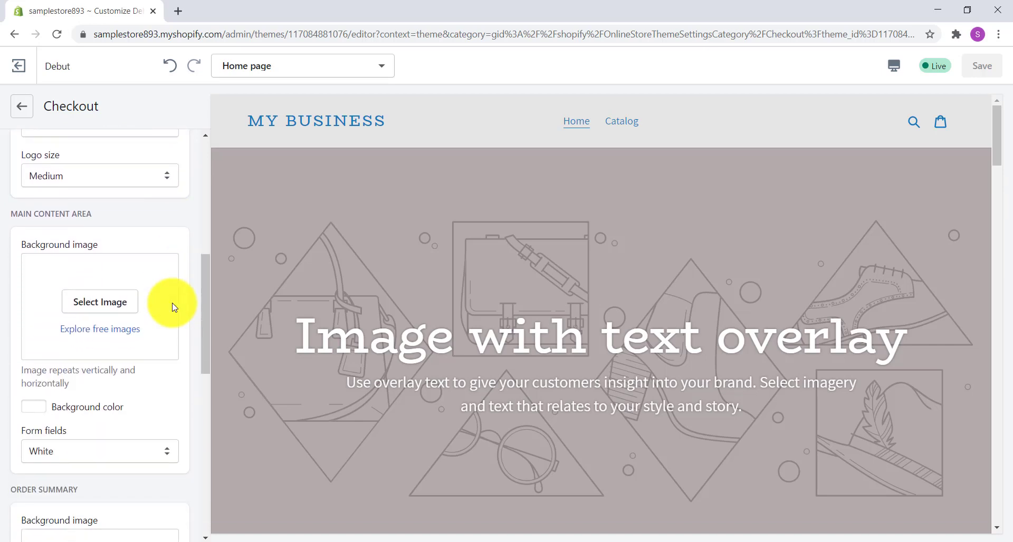
{"action": "scroll", "coordinate": [165, 312], "scroll_direction": "down", "scroll_amount": 1}
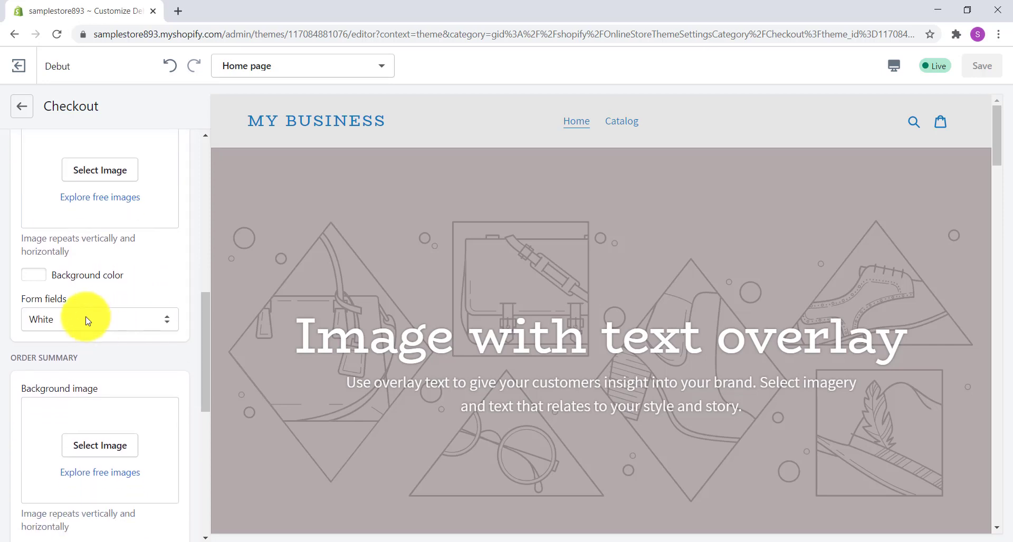
{"action": "scroll", "coordinate": [88, 289], "scroll_direction": "down", "scroll_amount": 4}
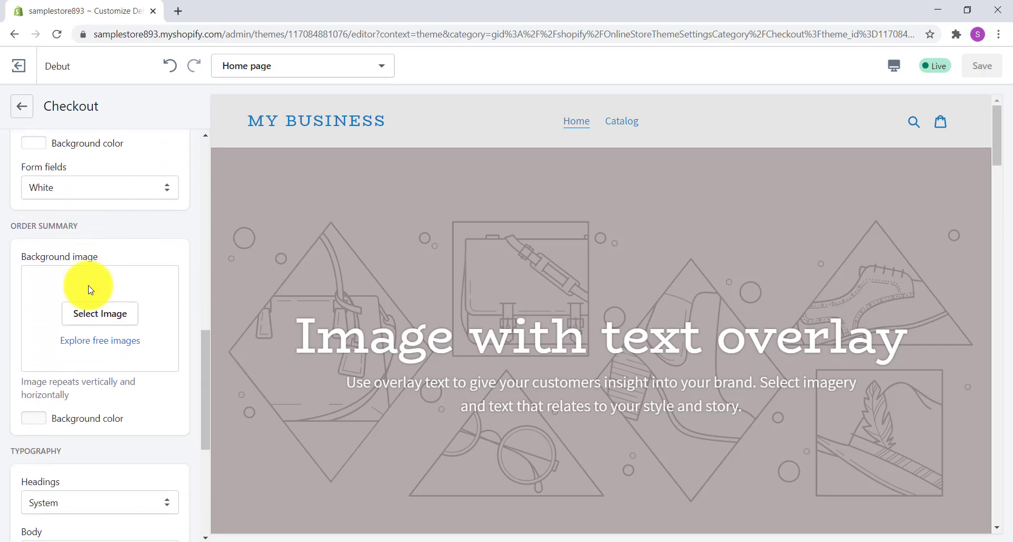
{"action": "scroll", "coordinate": [88, 291], "scroll_direction": "down", "scroll_amount": 2}
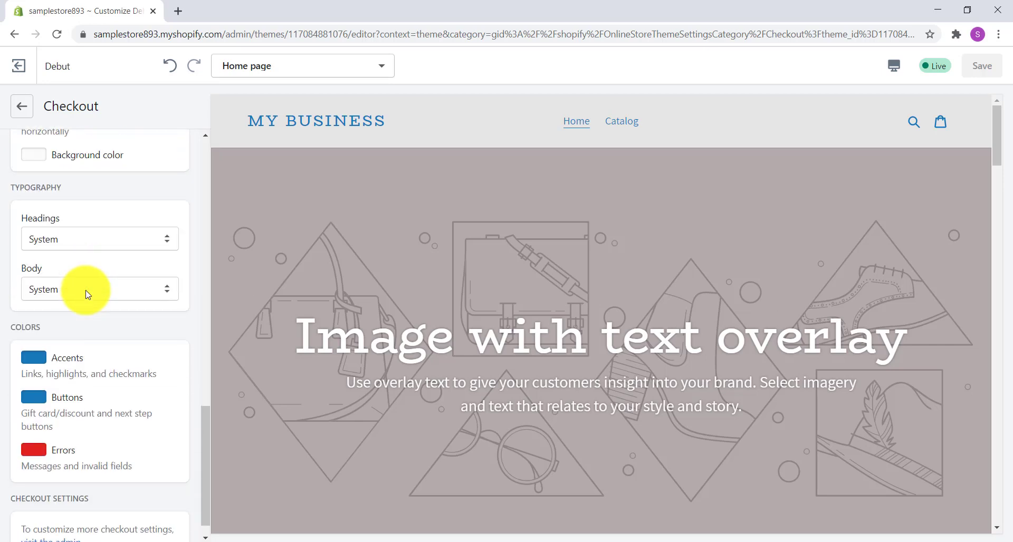
{"action": "scroll", "coordinate": [88, 295], "scroll_direction": "down", "scroll_amount": 1}
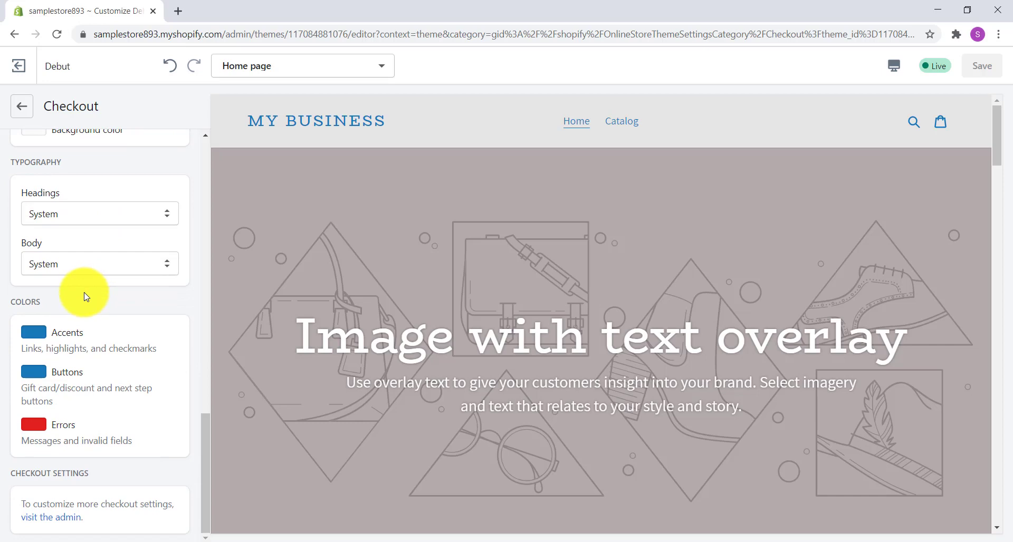
- Examine the available checkout heading fonts and the accent, button and error color settings
{"action": "left_click", "coordinate": [100, 213]}
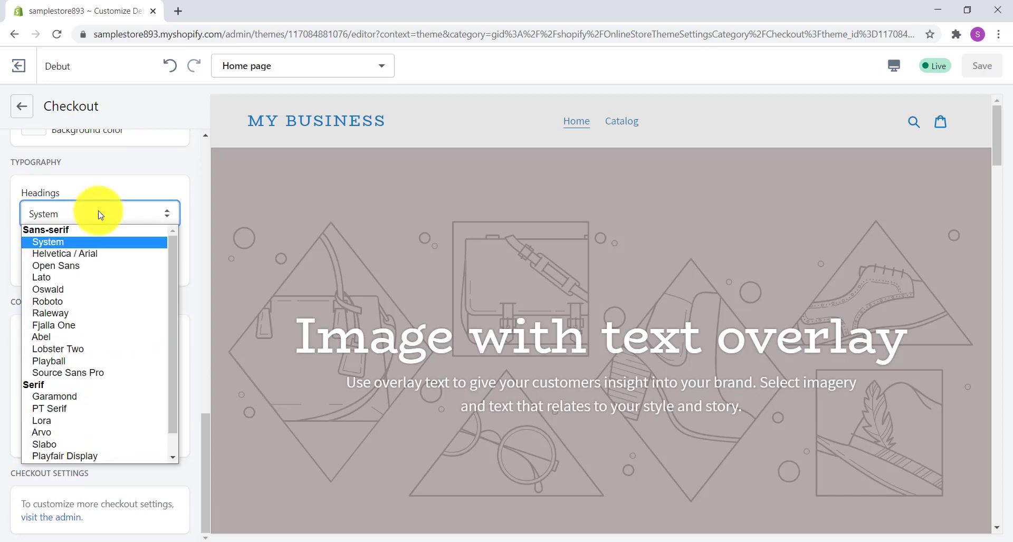
{"action": "left_click", "coordinate": [90, 179]}
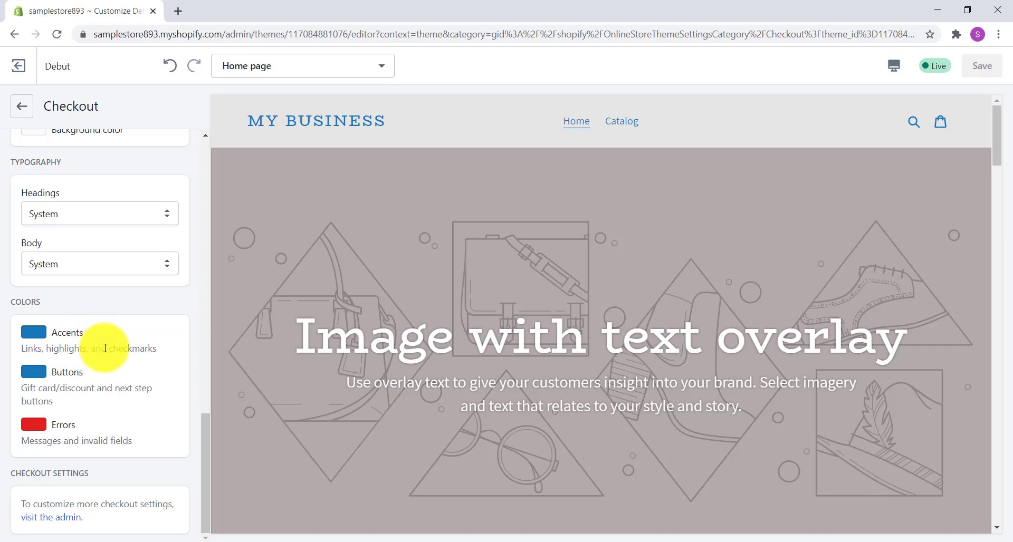
{"action": "right_click", "coordinate": [20, 453]}
{"action": "left_click", "coordinate": [117, 464]}
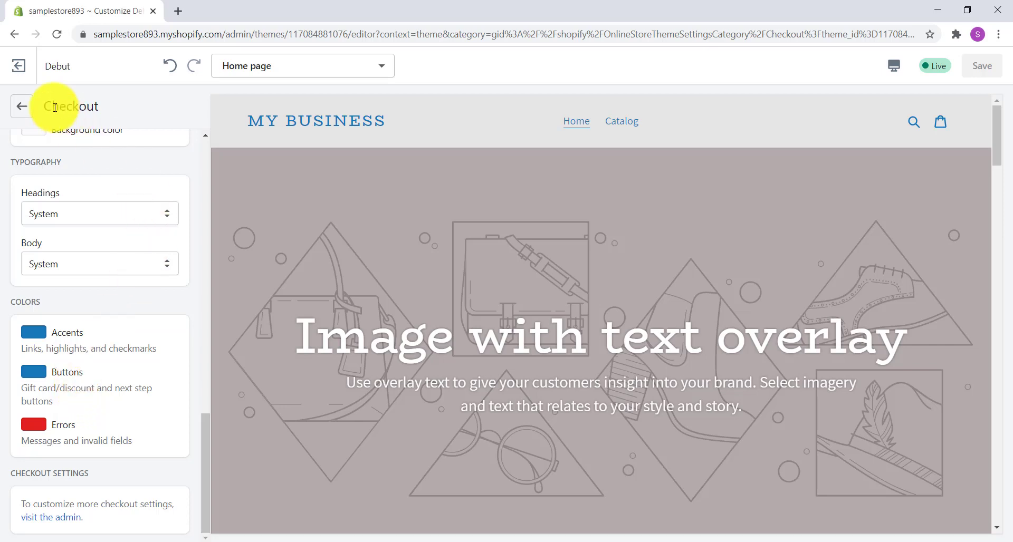
- Change the theme style to Light after previewing it on the home page, and save the theme
{"action": "left_click", "coordinate": [23, 111]}
{"action": "left_click", "coordinate": [104, 436]}
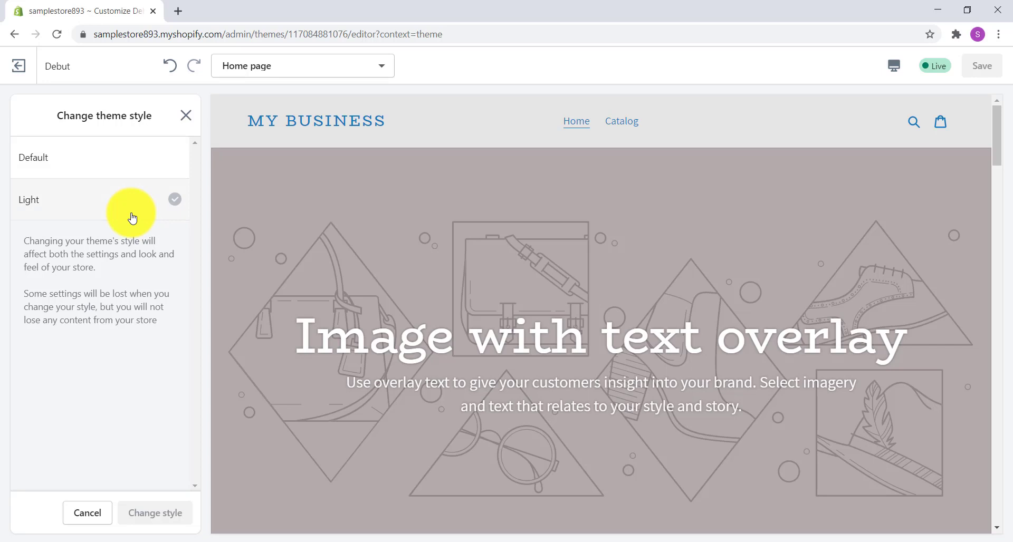
{"action": "left_click", "coordinate": [133, 213]}
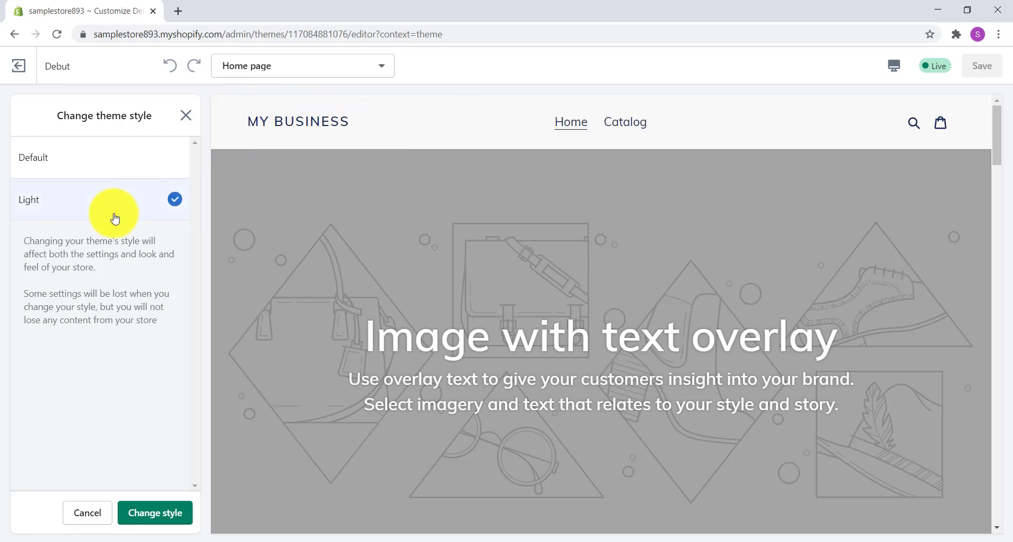
{"action": "scroll", "coordinate": [600, 264], "scroll_direction": "down", "scroll_amount": 10}
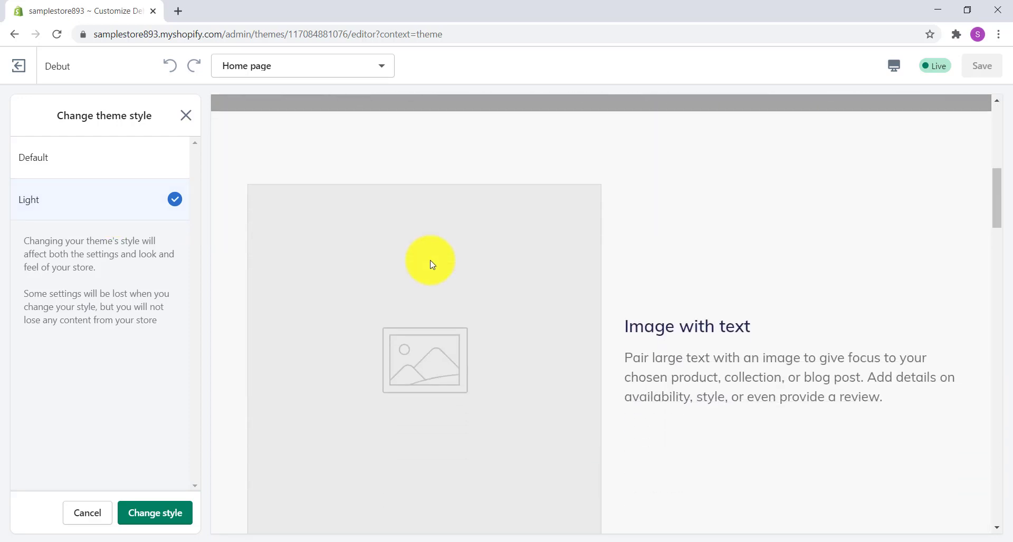
{"action": "scroll", "coordinate": [429, 261], "scroll_direction": "down", "scroll_amount": 6}
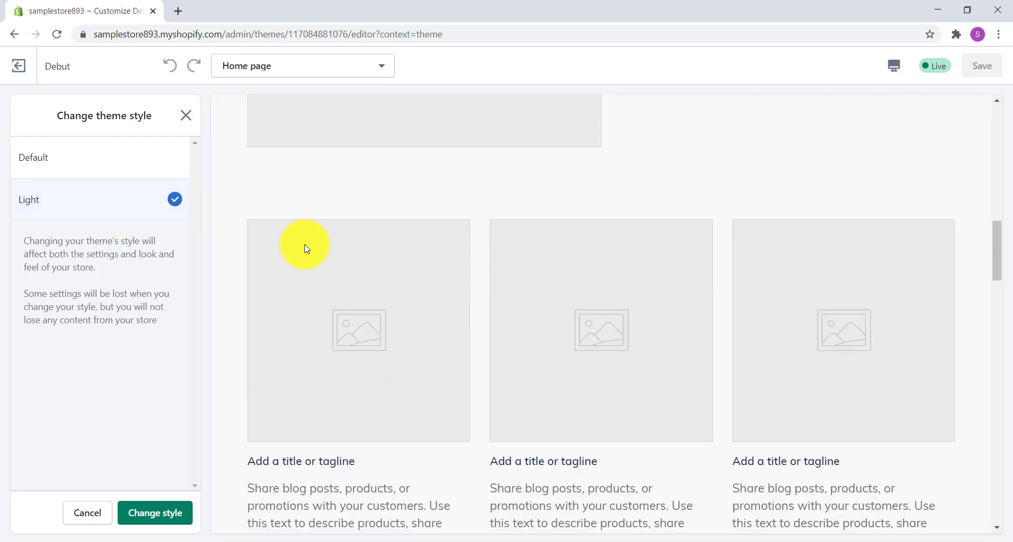
{"action": "scroll", "coordinate": [306, 249], "scroll_direction": "down", "scroll_amount": 2}
{"action": "scroll", "coordinate": [310, 249], "scroll_direction": "down", "scroll_amount": 9}
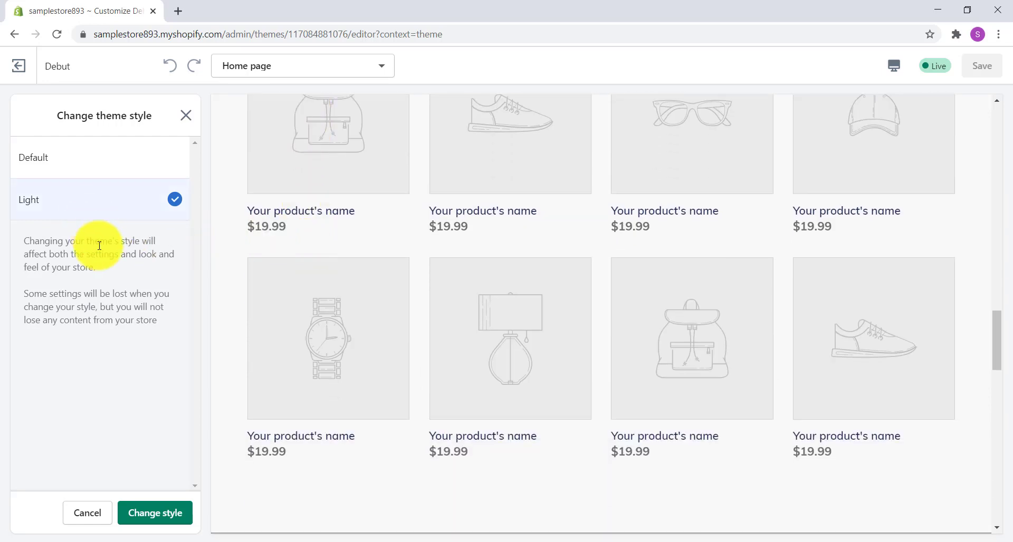
{"action": "left_click", "coordinate": [171, 521]}
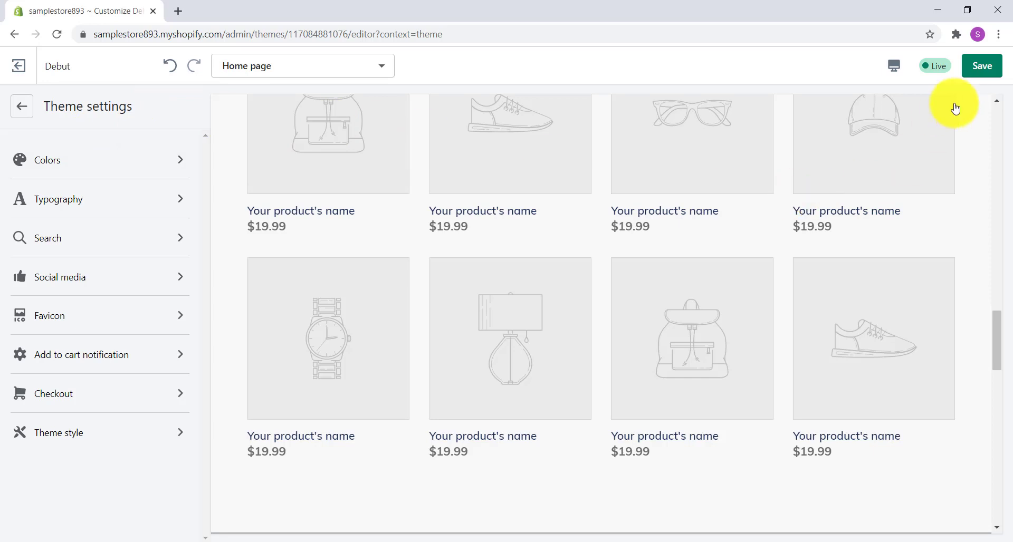
{"action": "left_click", "coordinate": [983, 76]}
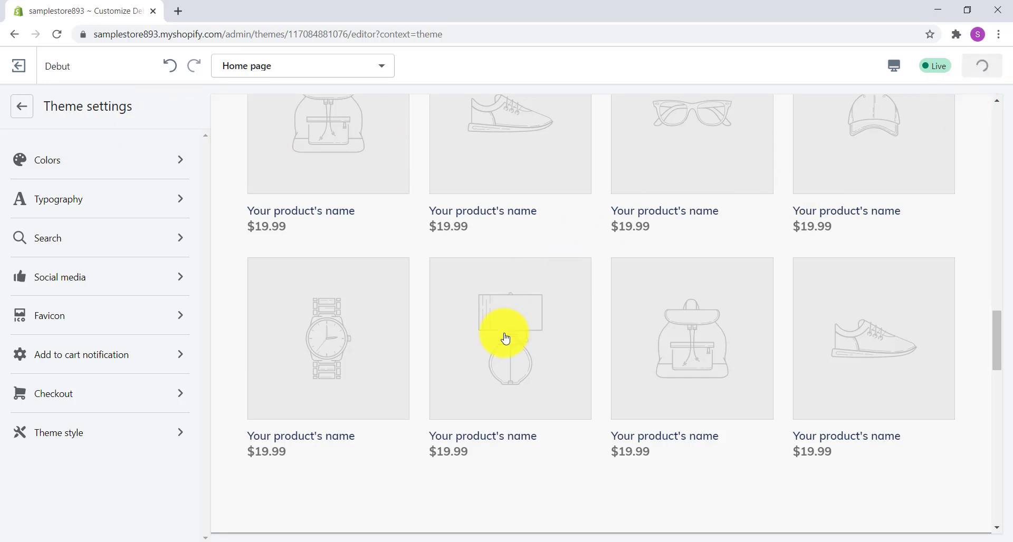